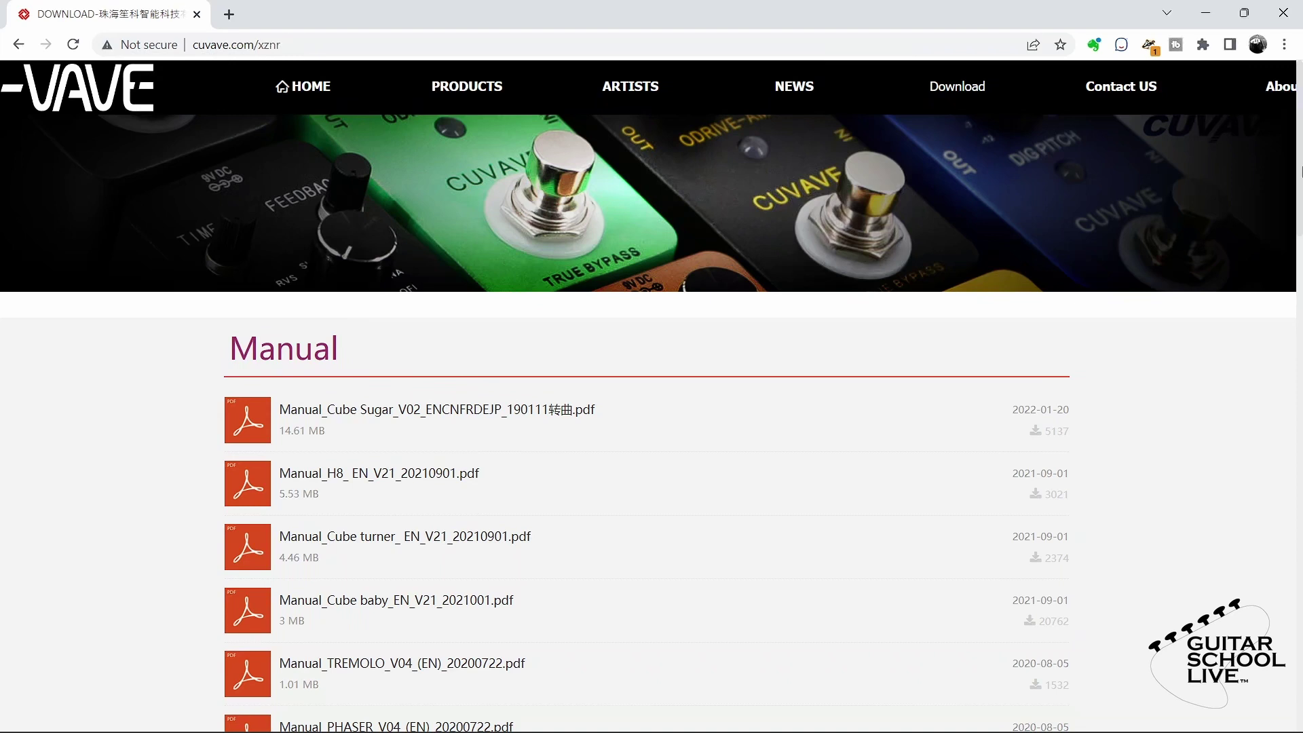
Step: Scroll the Cuvave Download page to the Software section listing the CubeSuite V2.7.5 installers
left_click_drag(1299, 170, 1300, 487)
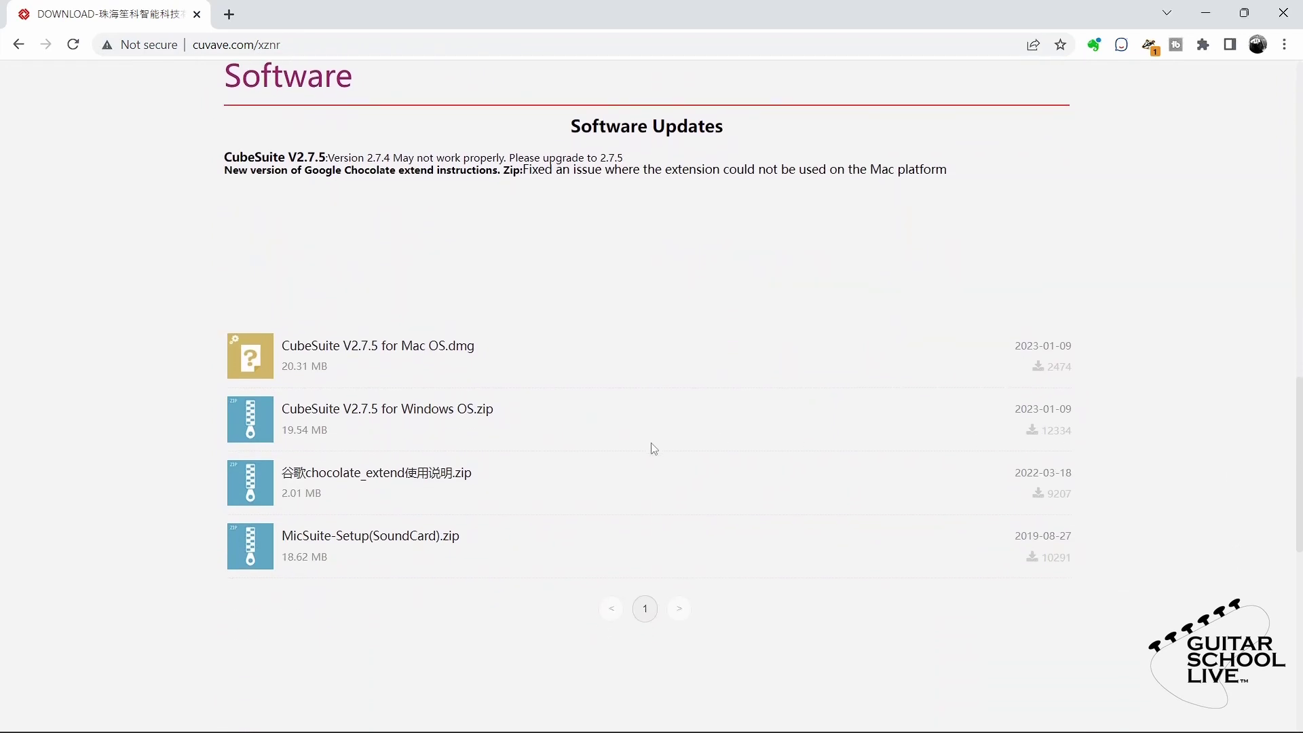
Step: Download CubeSuite V2.7.5 for Windows OS.zip, entering the verification code in the Tips dialog
left_click(398, 423)
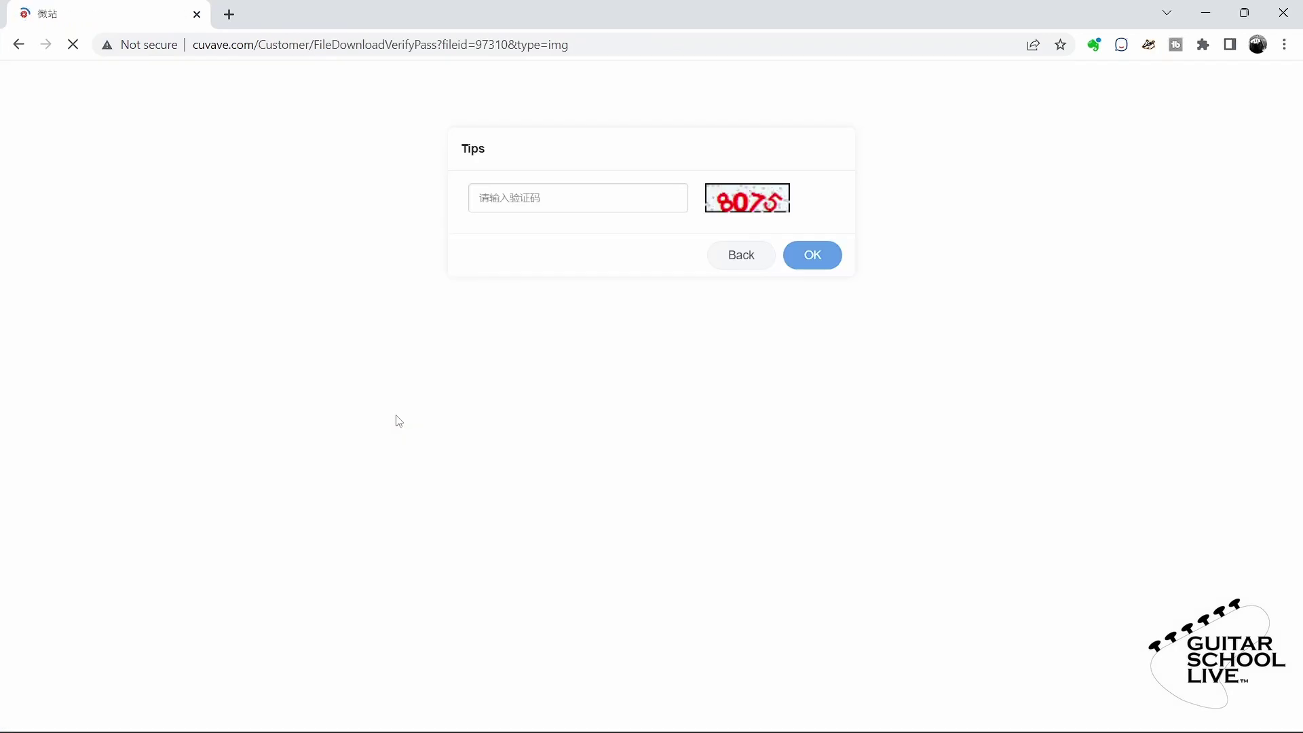
left_click(555, 206)
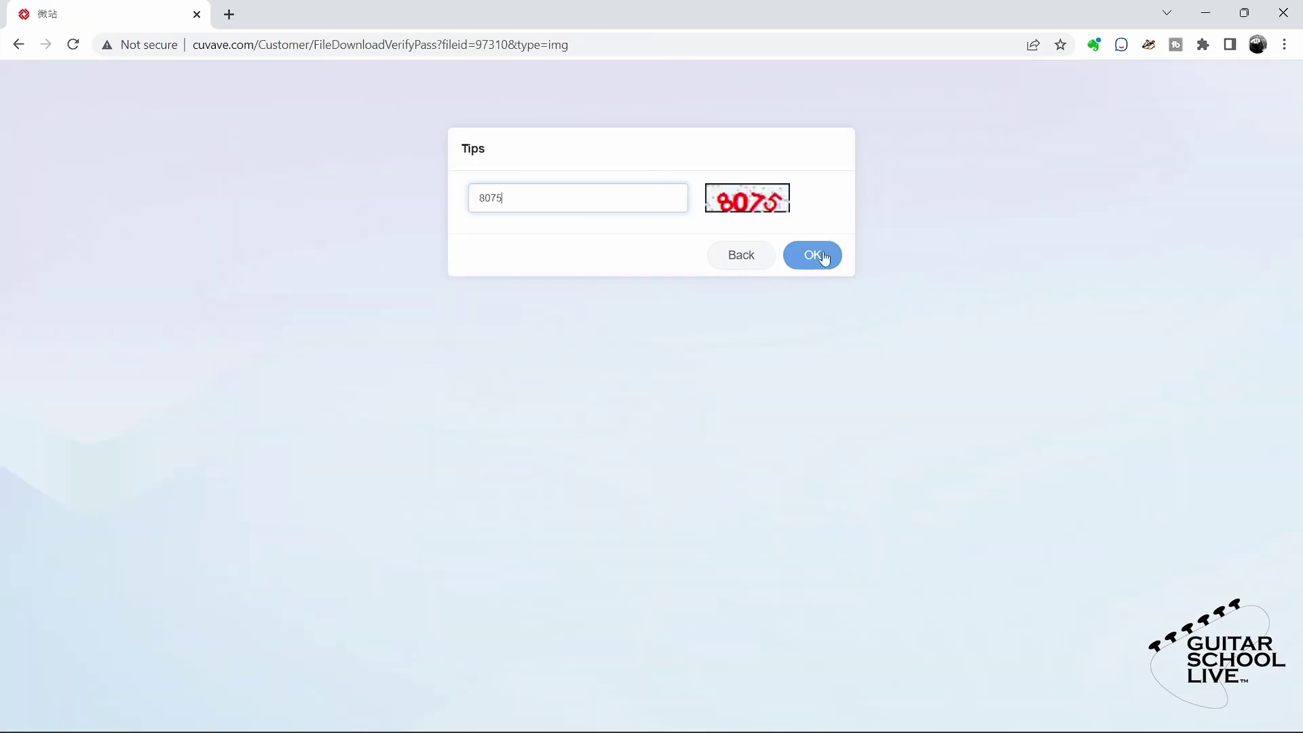
left_click(823, 256)
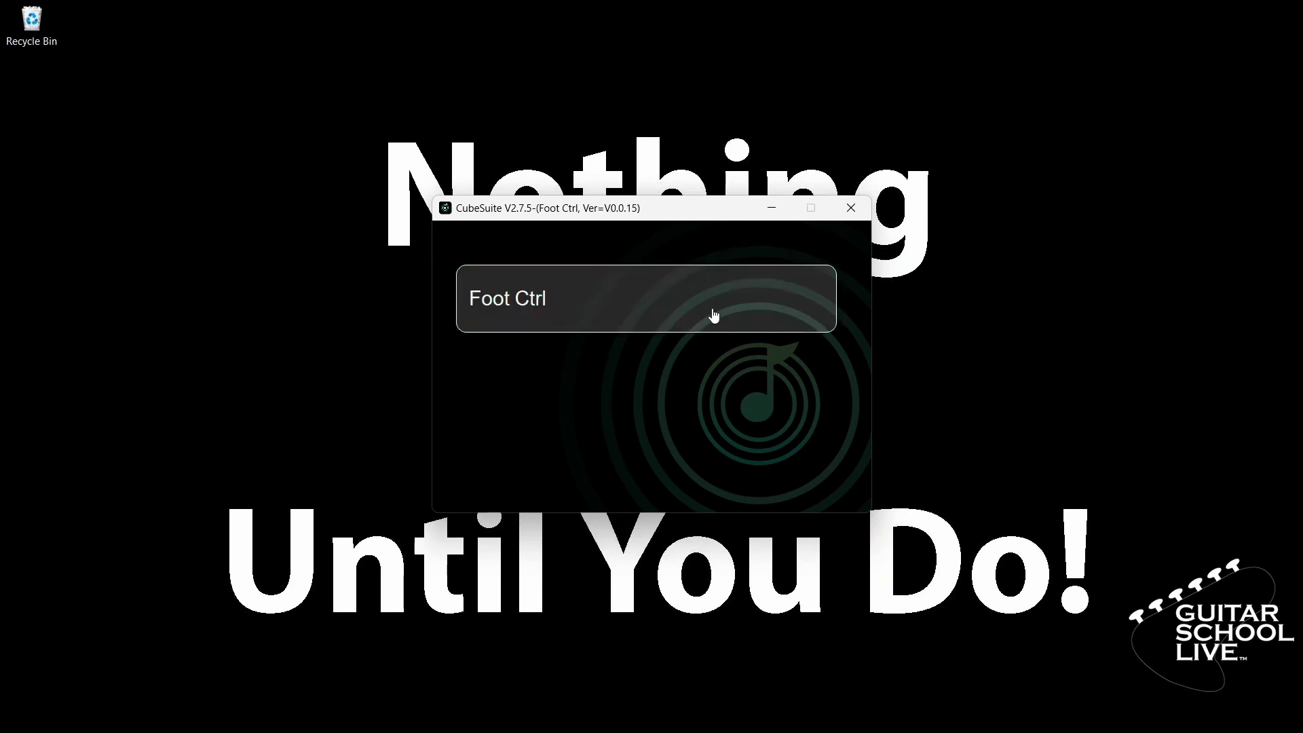
Step: Open Foot Ctrl settings and set Foot Switch [A] to step short or step long mode
left_click(521, 298)
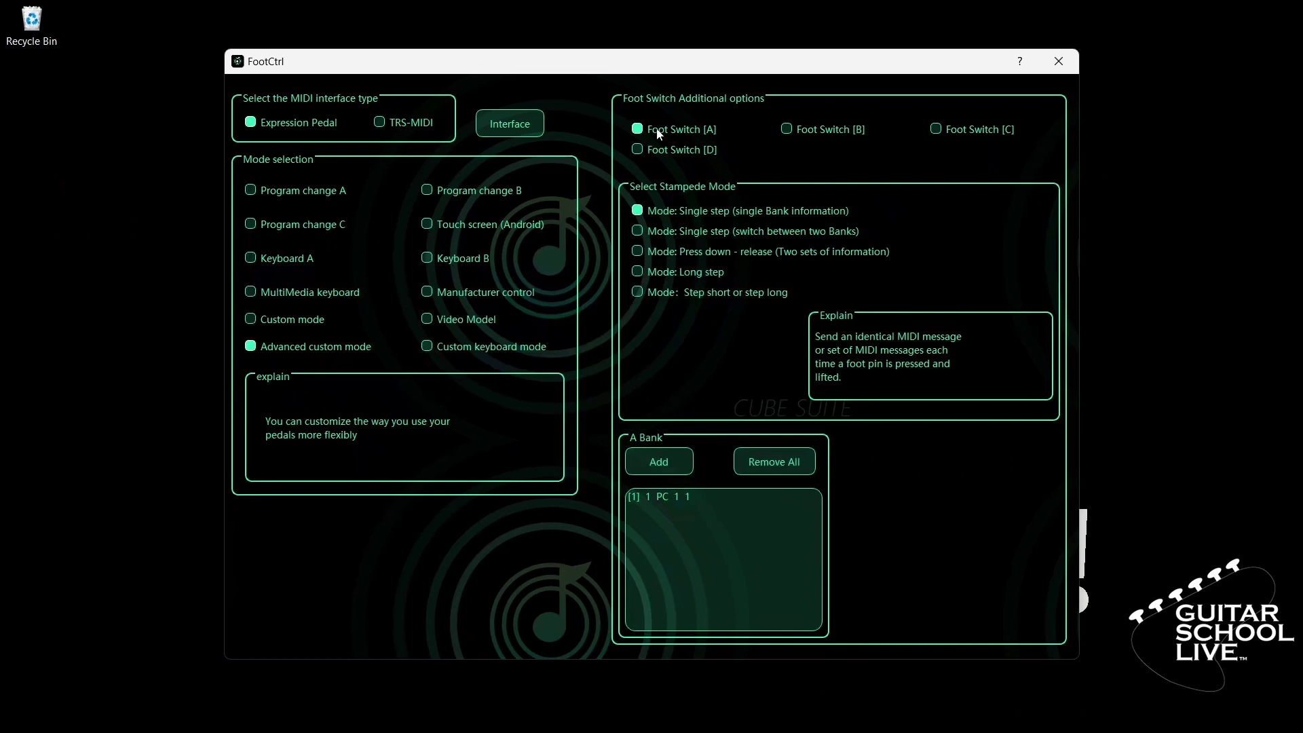
left_click(653, 296)
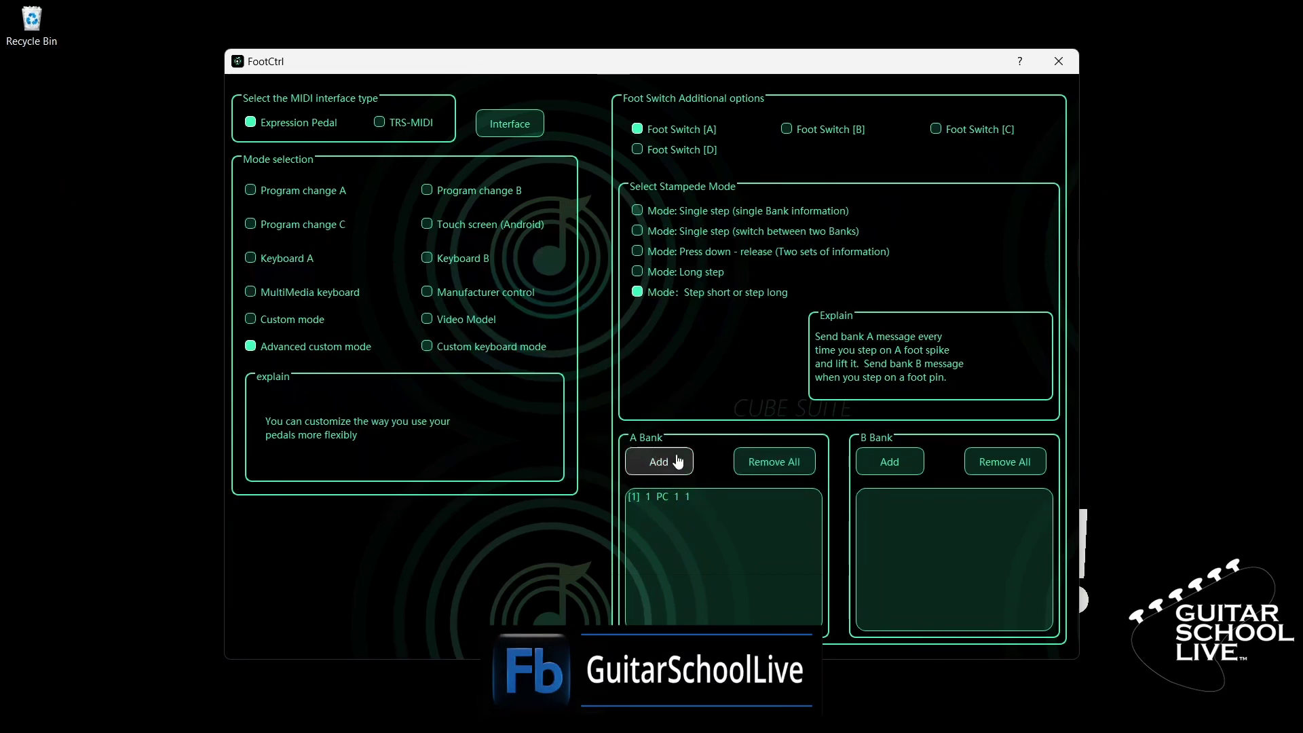
Step: Change Foot Switch [A]'s A Bank message from PC 1 1 to custom MIDI code B00100B0017F
left_click(666, 497)
double_click(666, 497)
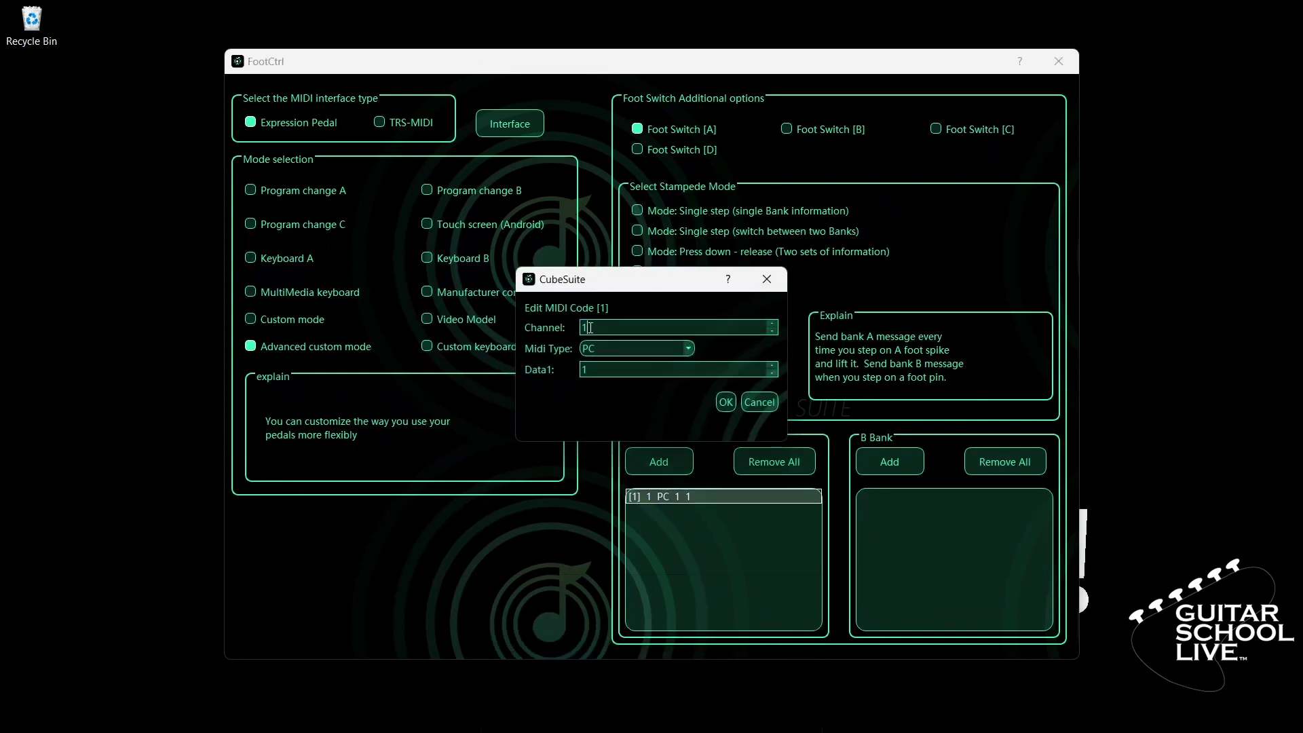
left_click(689, 350)
left_click(649, 416)
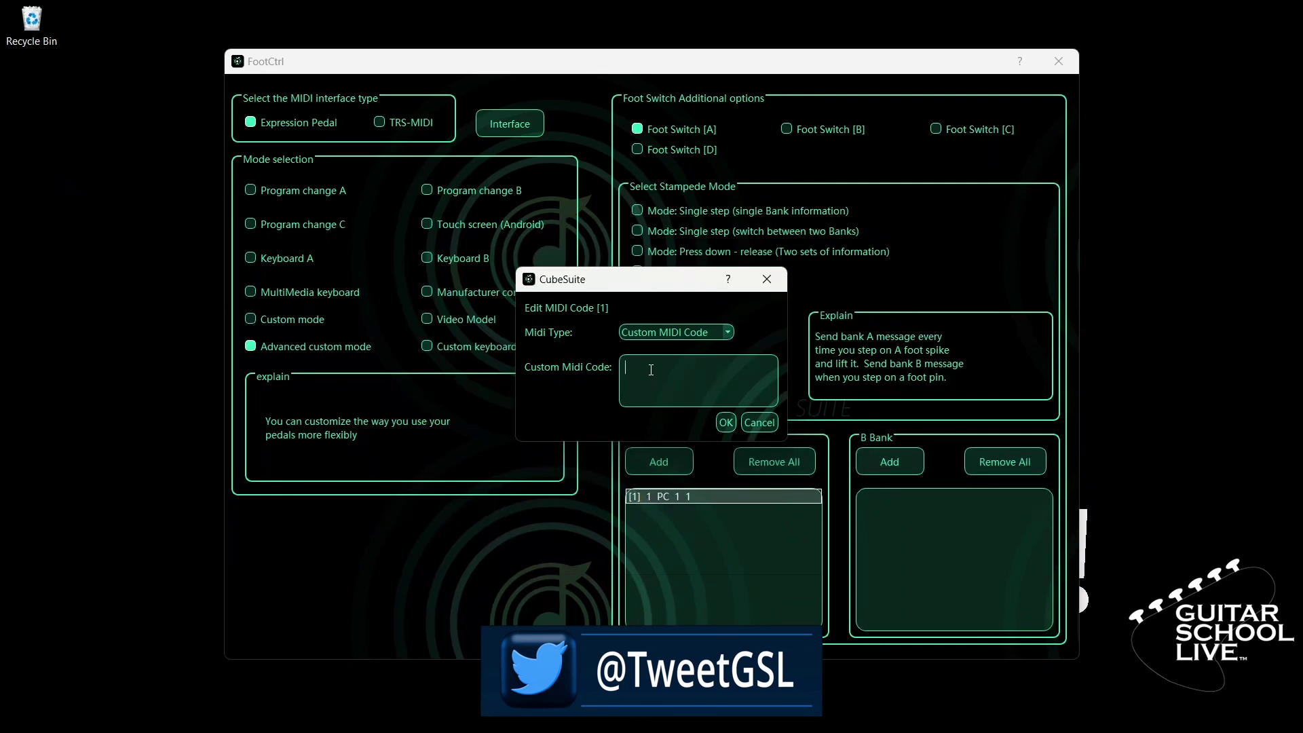
left_click(650, 370)
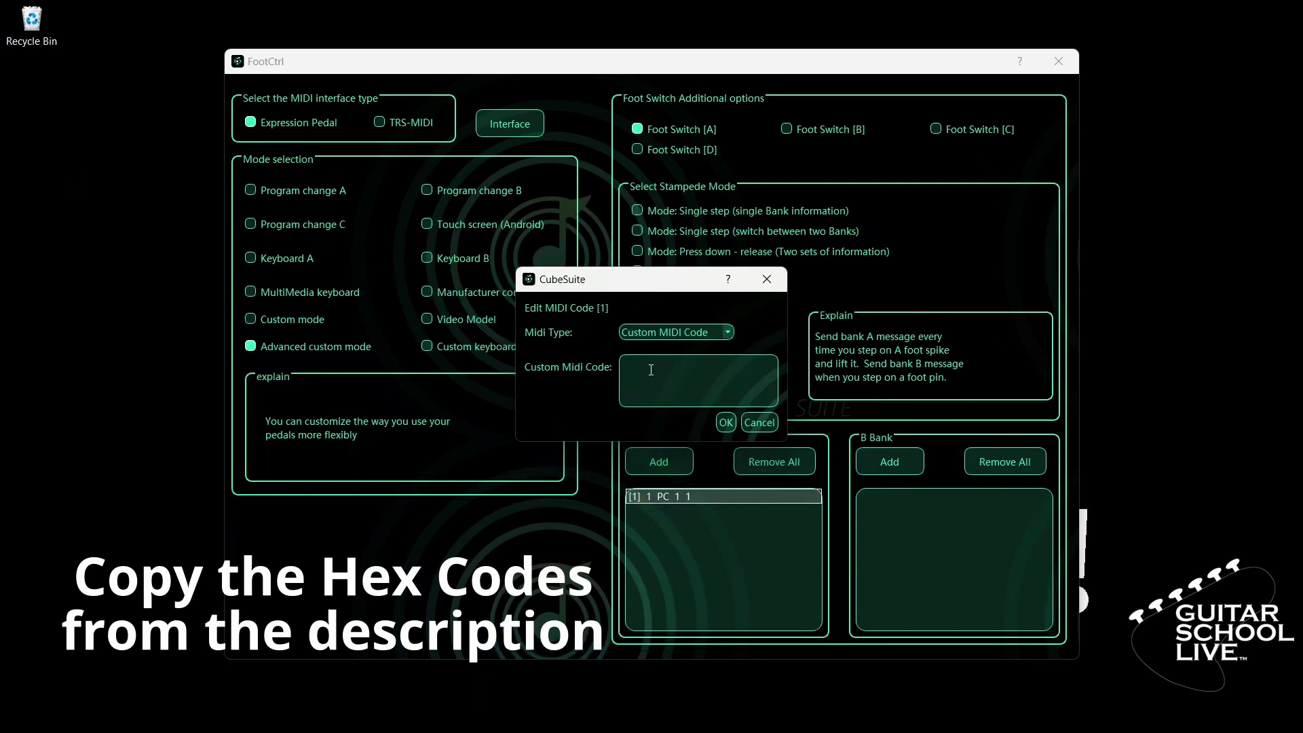
type("B00100B0017F")
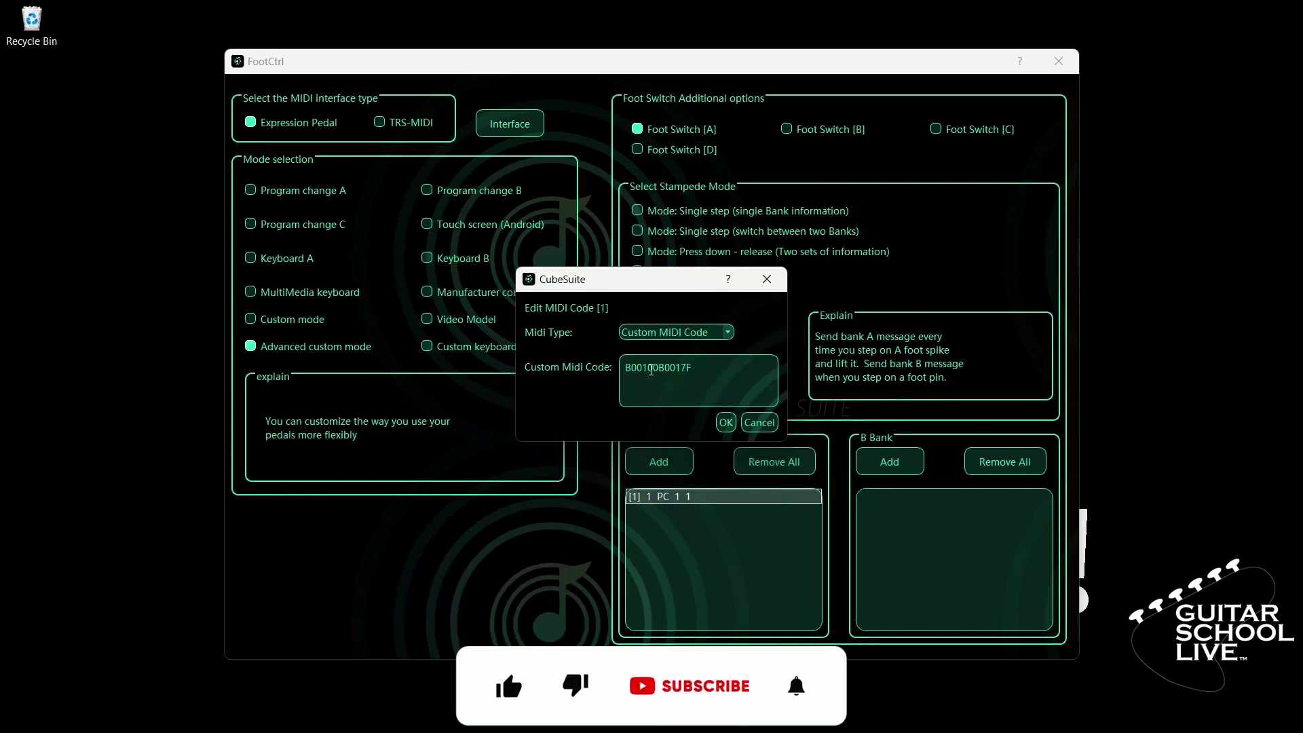
left_click(724, 422)
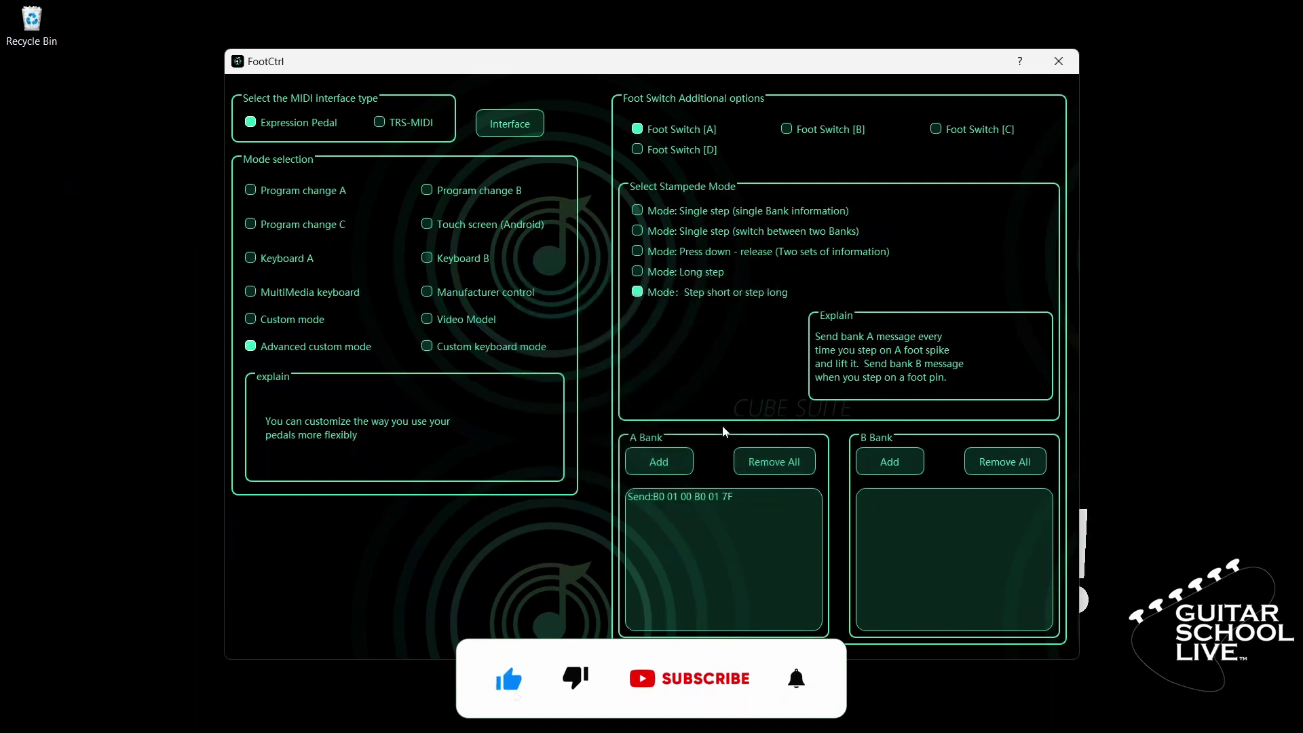
Step: Add a B Bank message to Foot Switch [A] sending custom MIDI code B00500B0057F
left_click(889, 461)
left_click(893, 495)
double_click(894, 495)
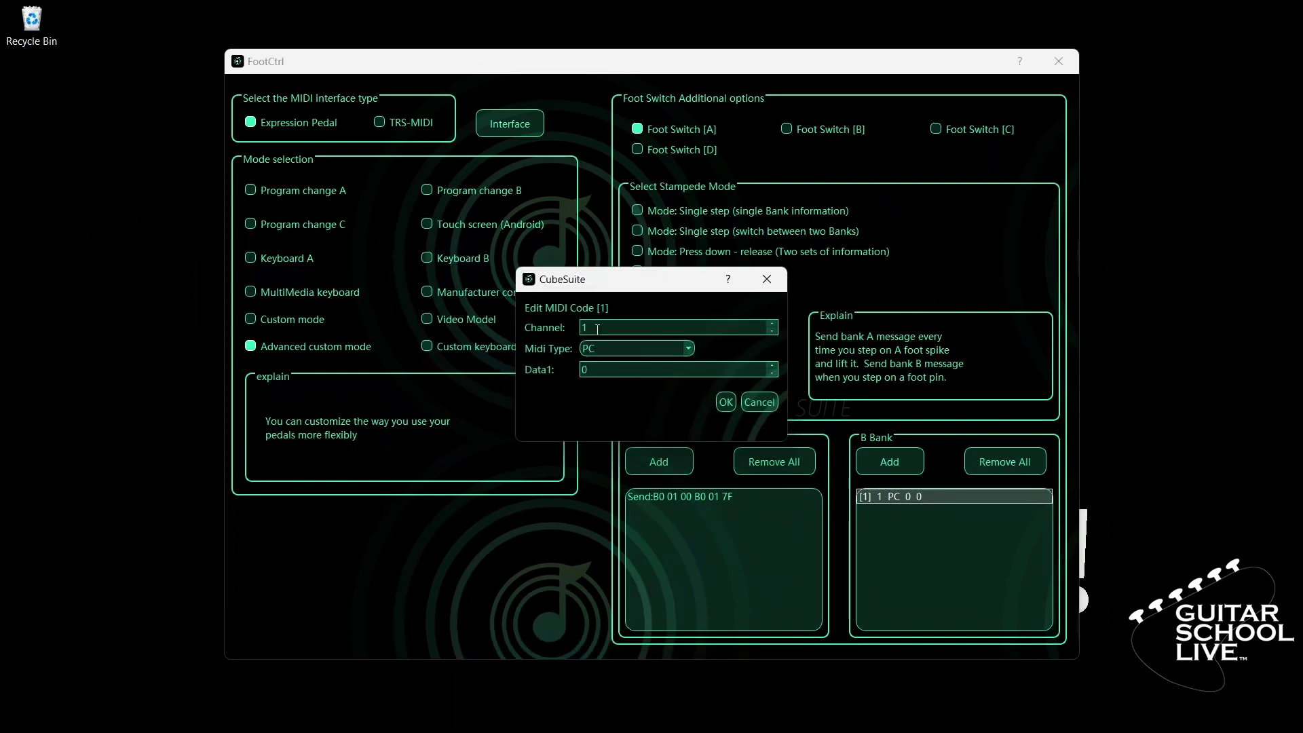
left_click(686, 350)
left_click(641, 417)
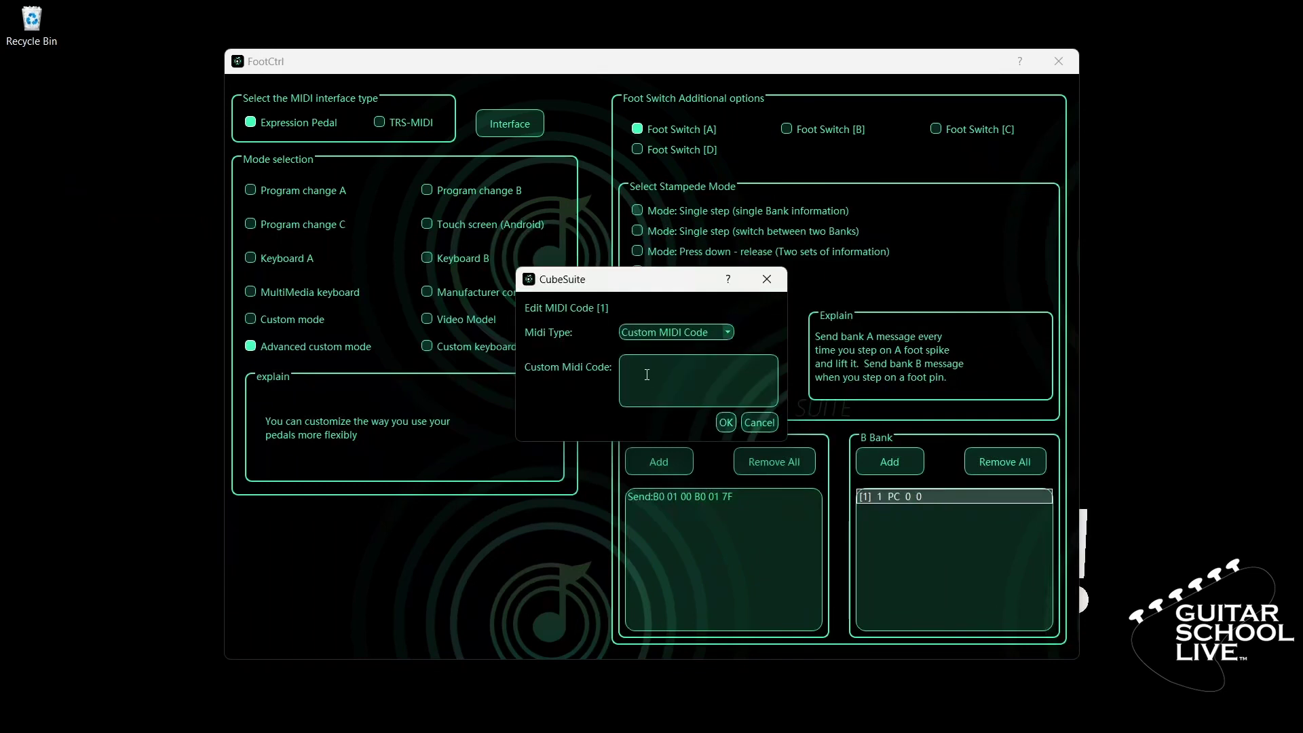
left_click(647, 374)
type("B00500B0057F")
left_click(724, 422)
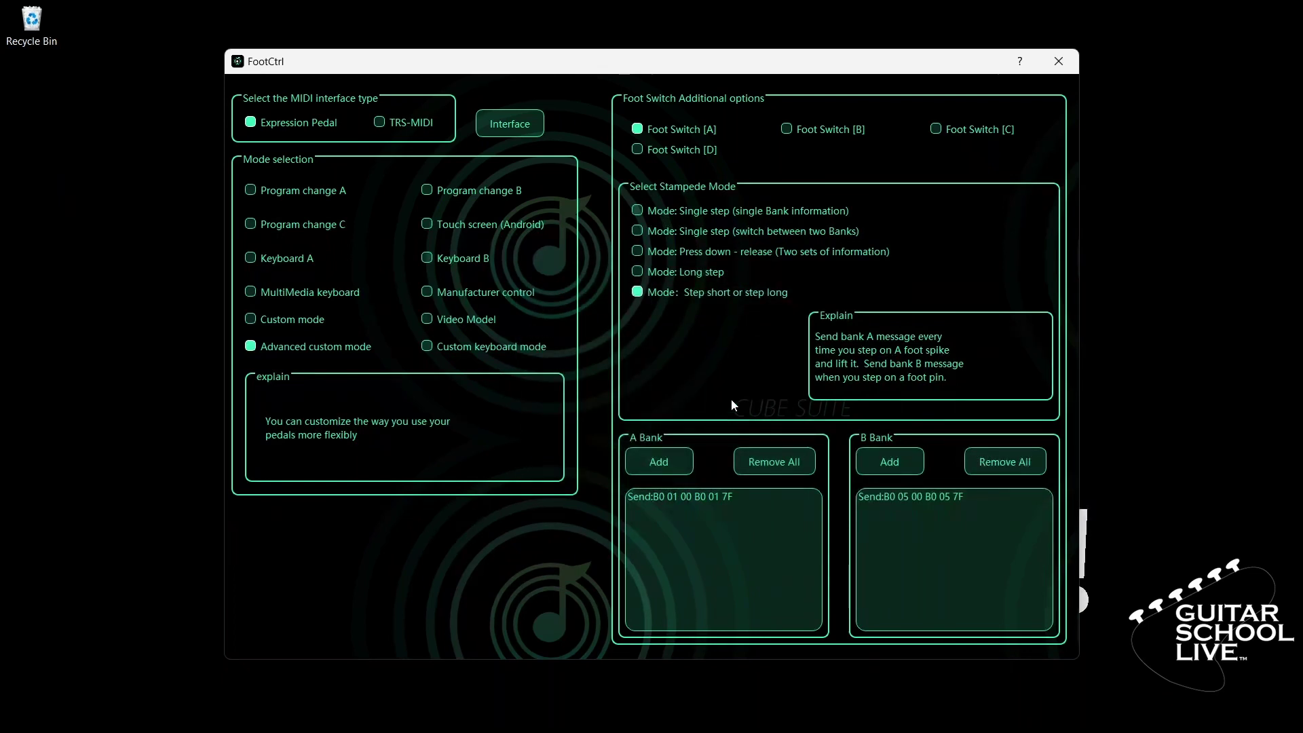
Step: Set Foot Switch [B] to step short or step long with A Bank custom code B00200B0027F
left_click(787, 129)
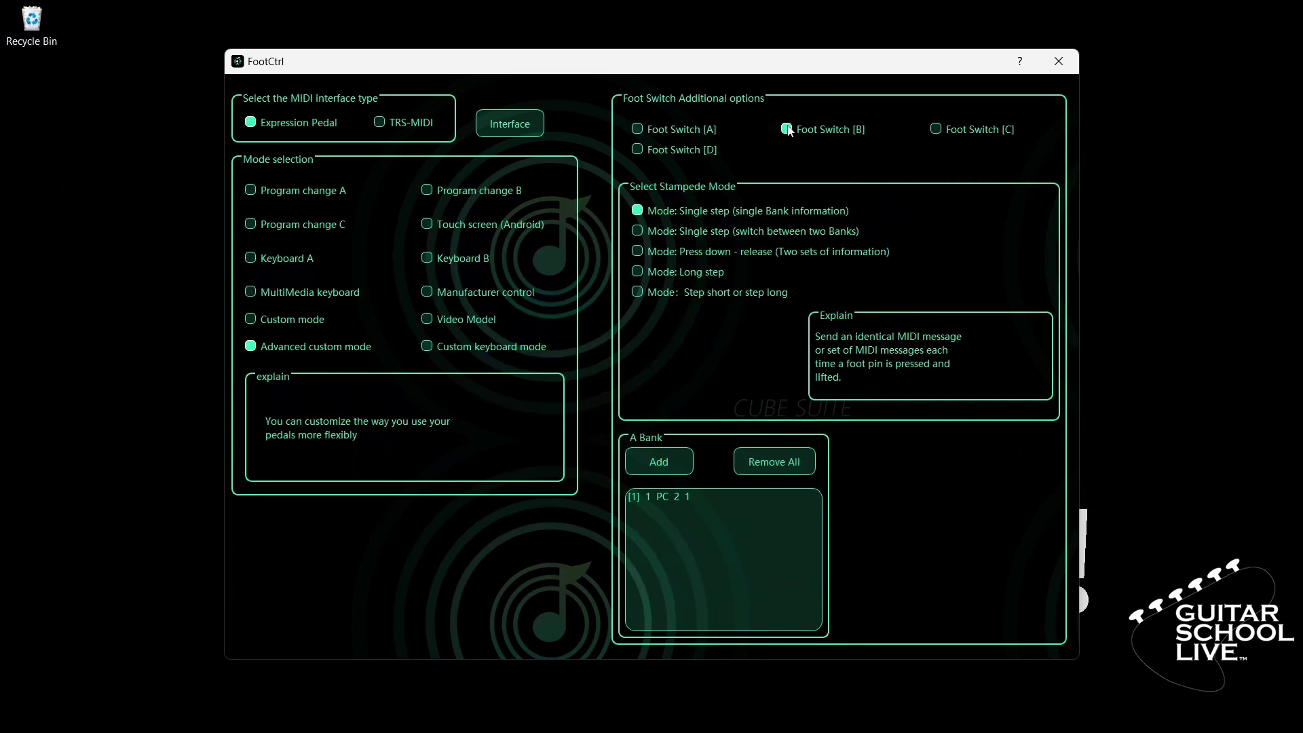
left_click(638, 293)
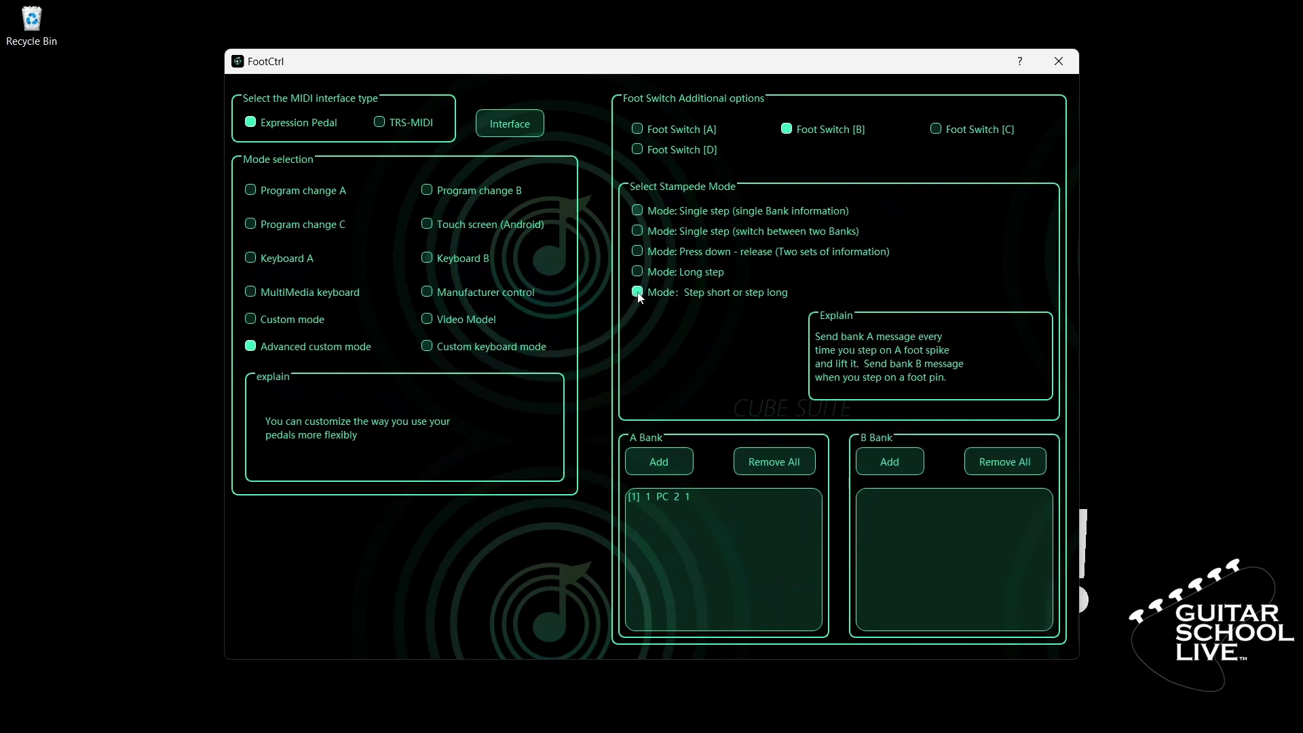
double_click(658, 497)
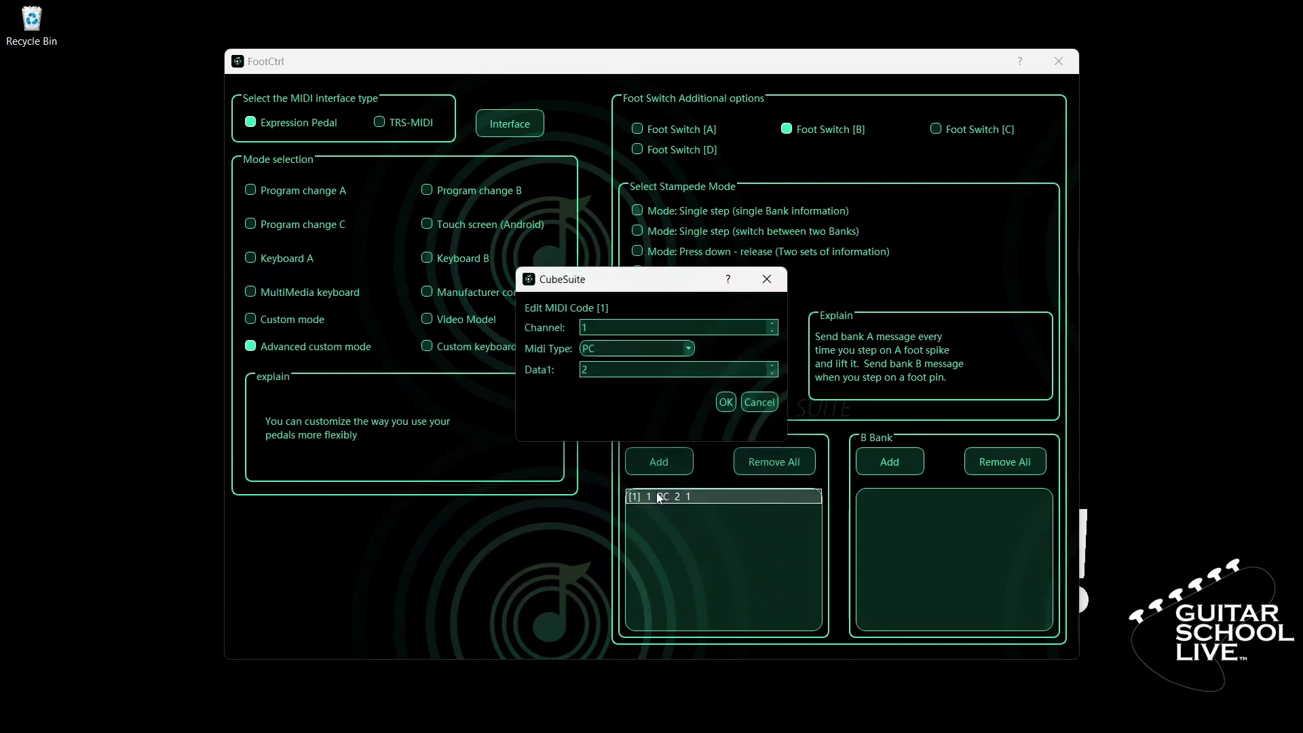
left_click(683, 349)
left_click(650, 416)
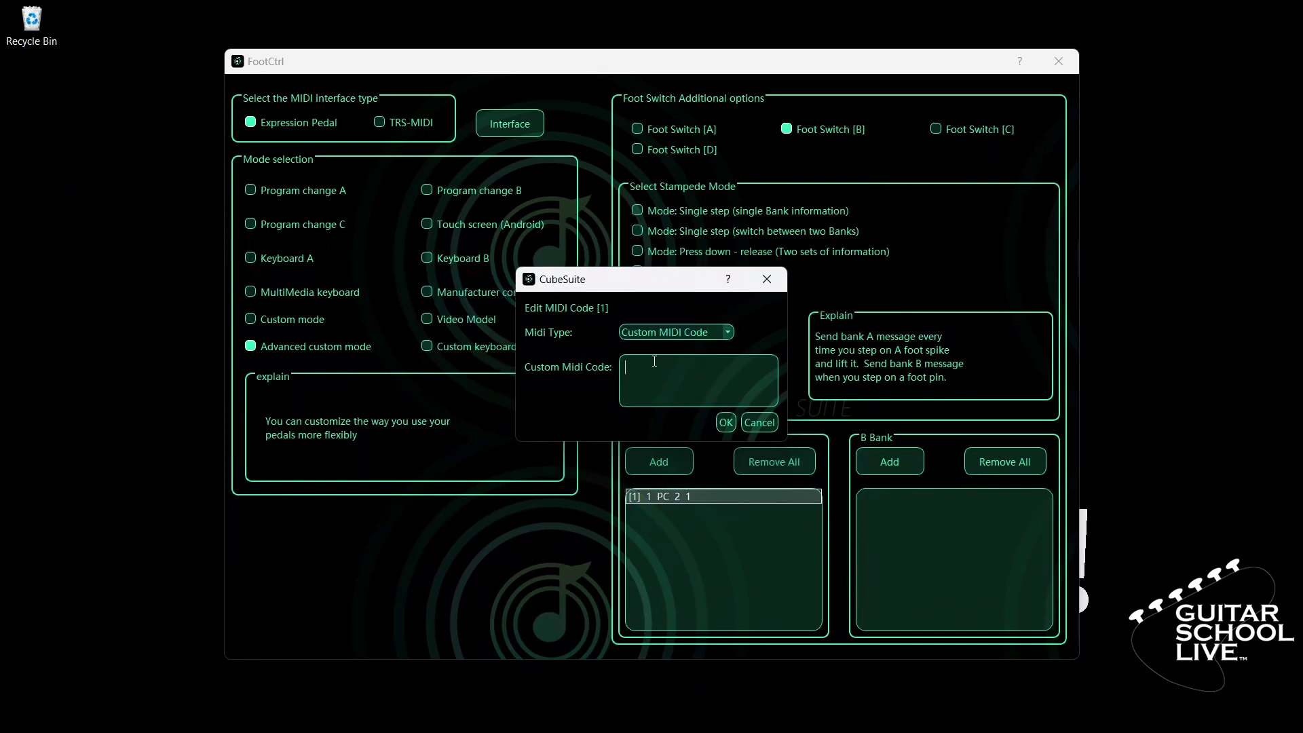
type("B00200B0027F")
left_click(726, 422)
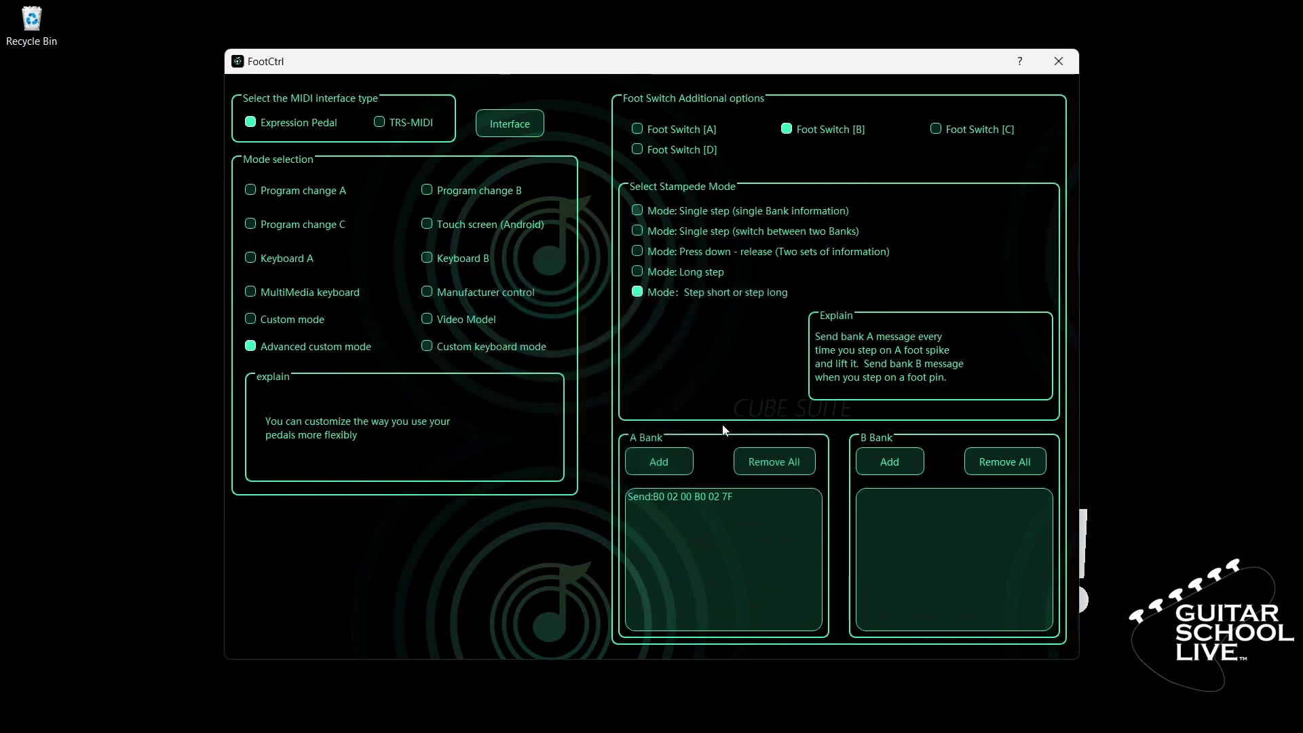
Step: Add a B Bank message to Foot Switch [B] sending custom MIDI code B0 06 00 B0 06 7F
left_click(888, 464)
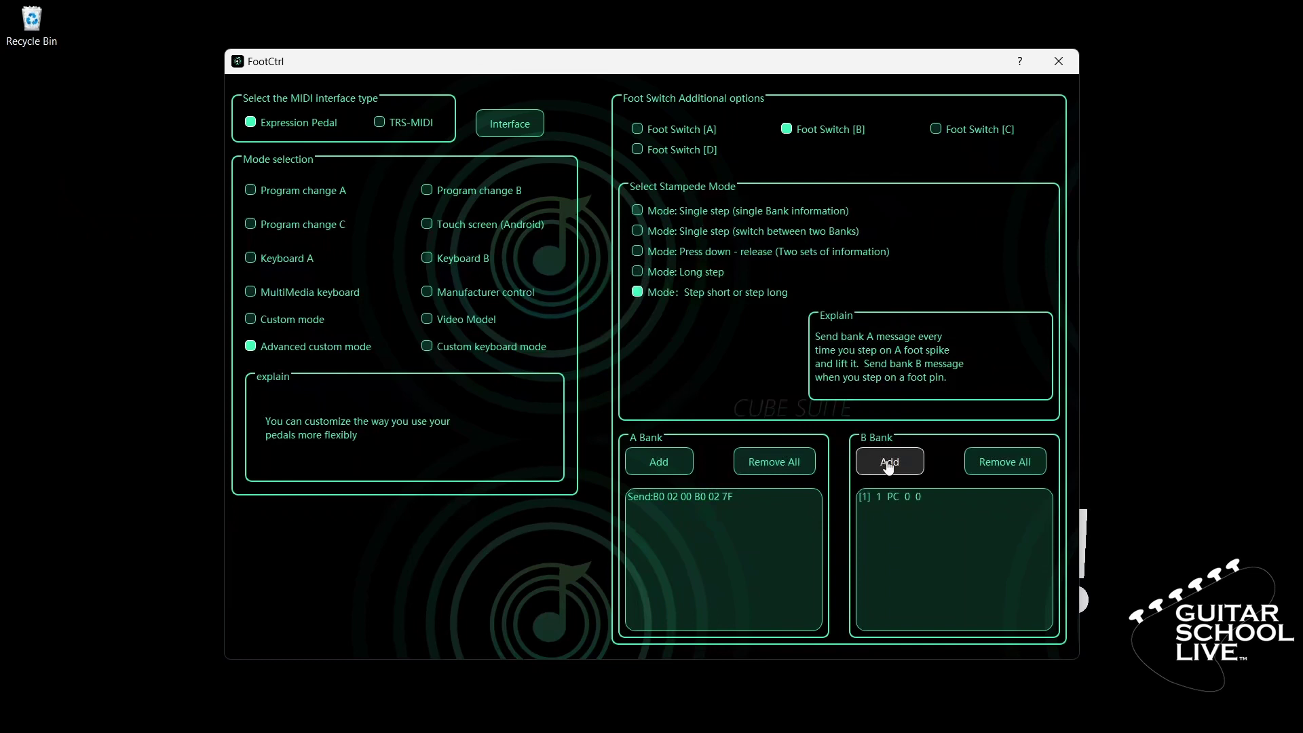
double_click(893, 497)
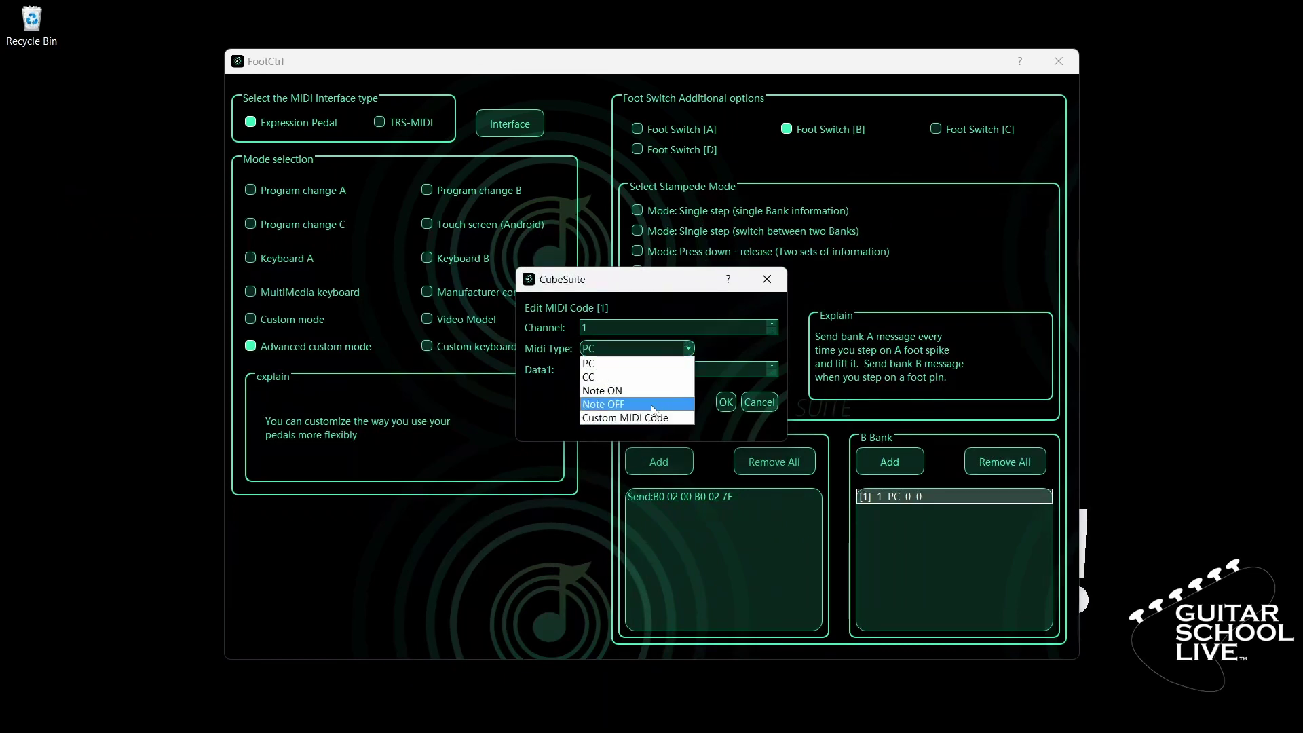
left_click(648, 415)
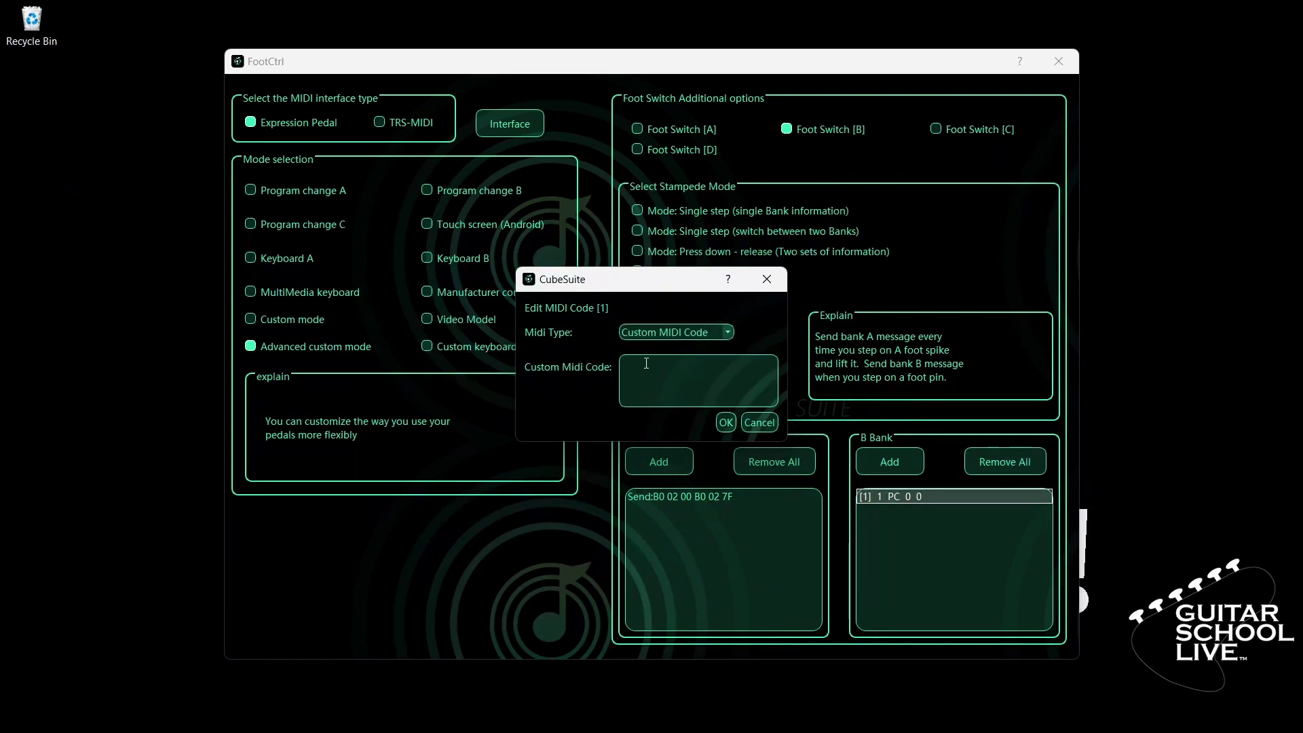
type("B0")
type("02")
type("00")
type("B0")
type("0")
type("6")
type("7F")
left_click(724, 423)
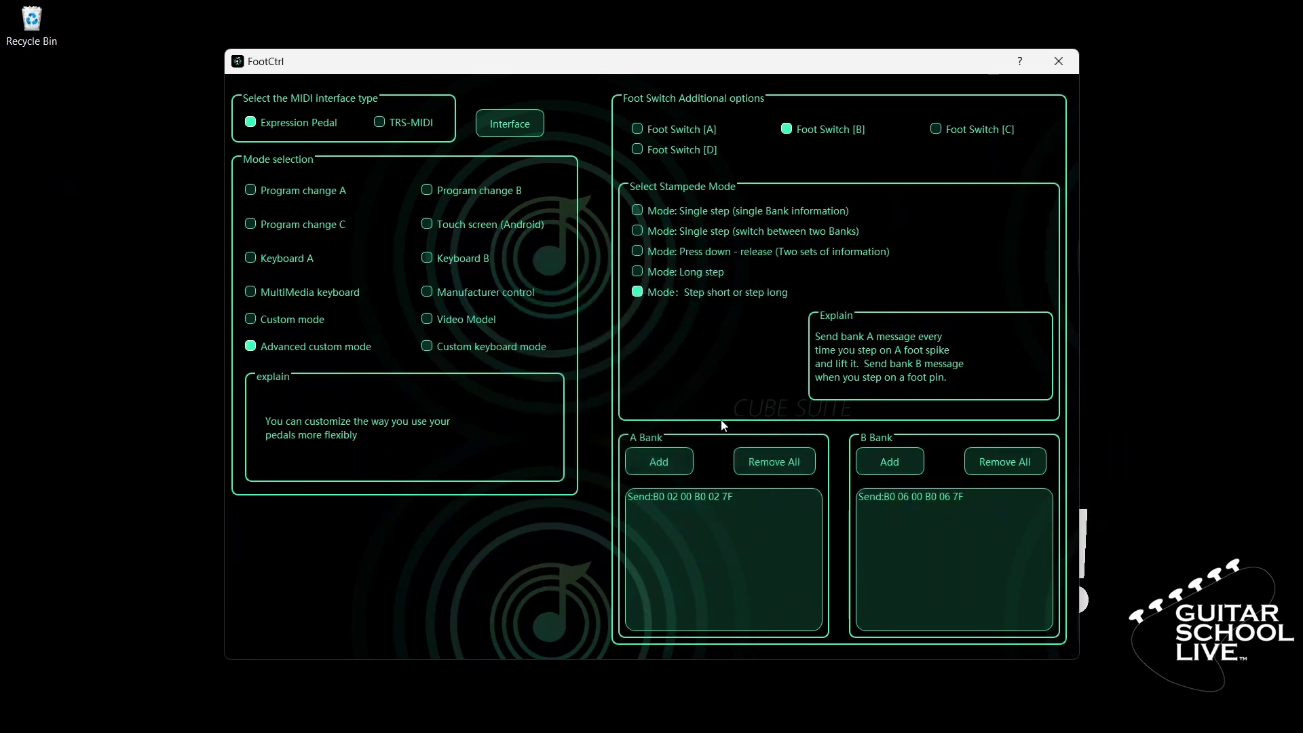
Step: Set Foot Switch [C] to step short or step long with A Bank custom code B00300B0037F
left_click(964, 127)
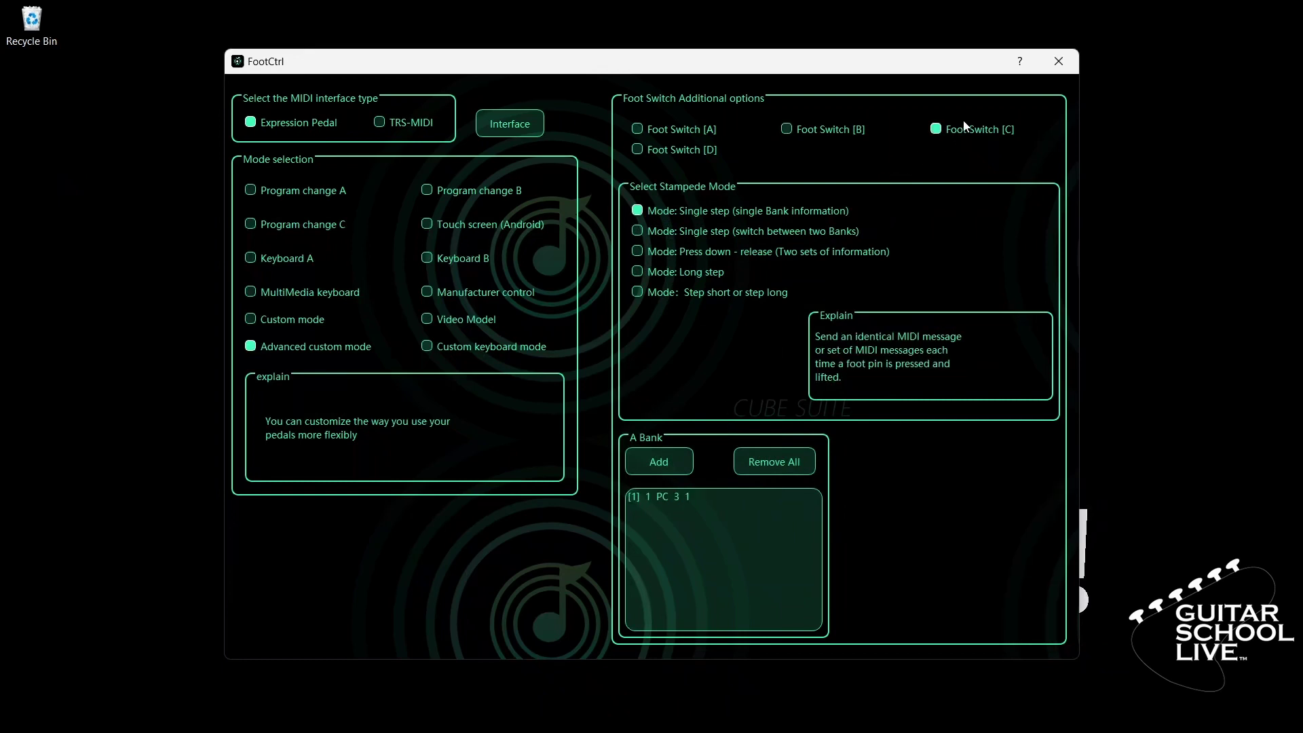
left_click(678, 296)
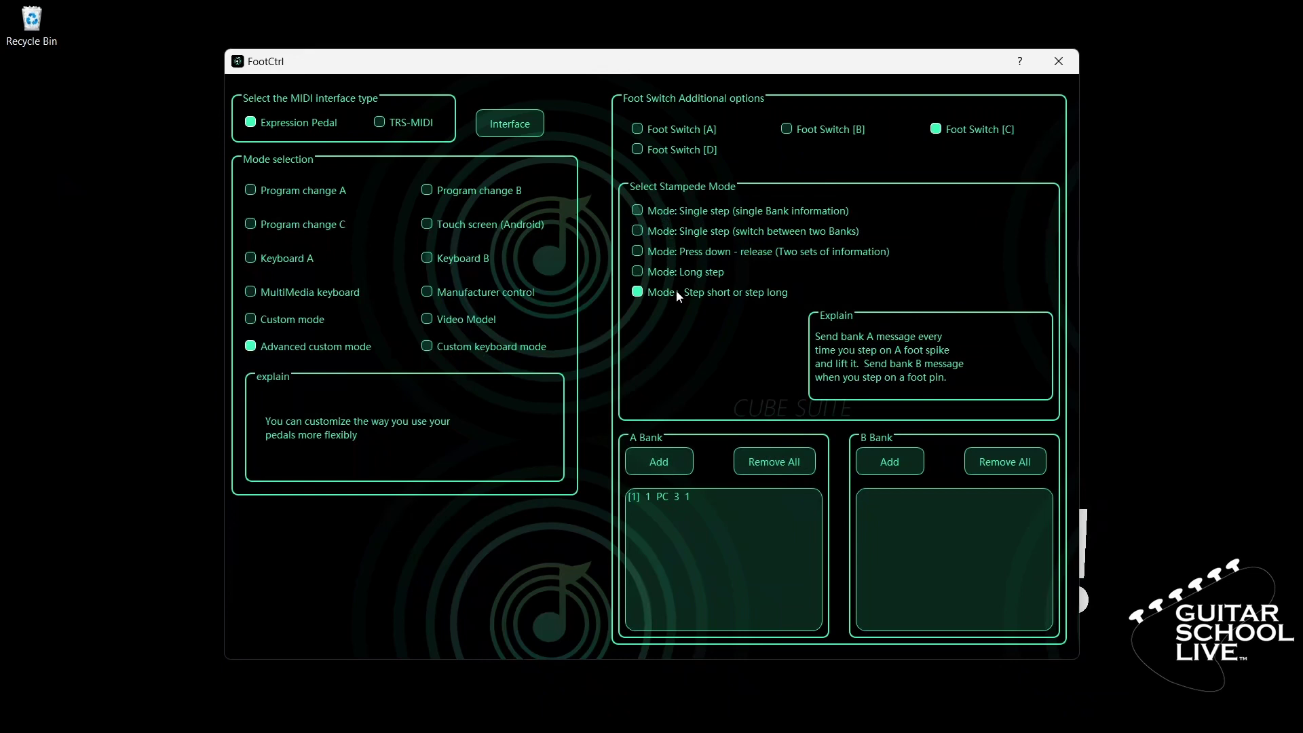
left_click(663, 500)
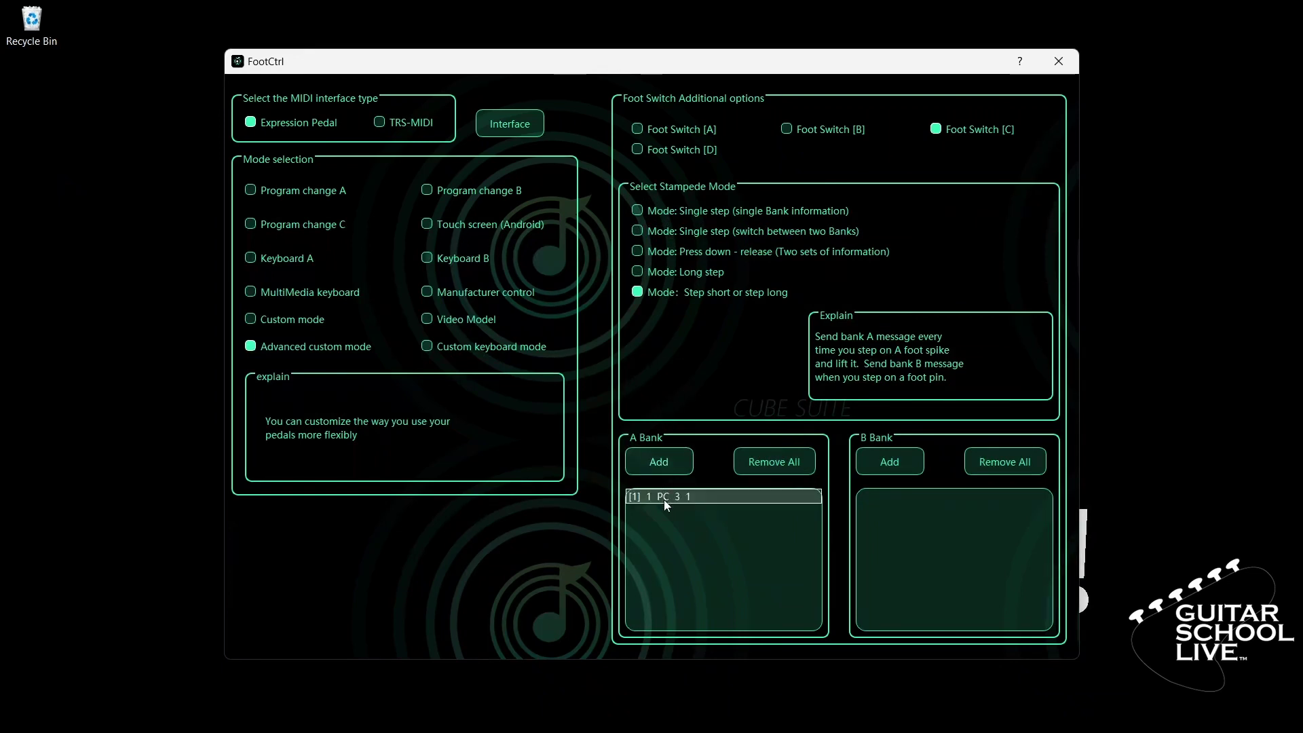
double_click(664, 499)
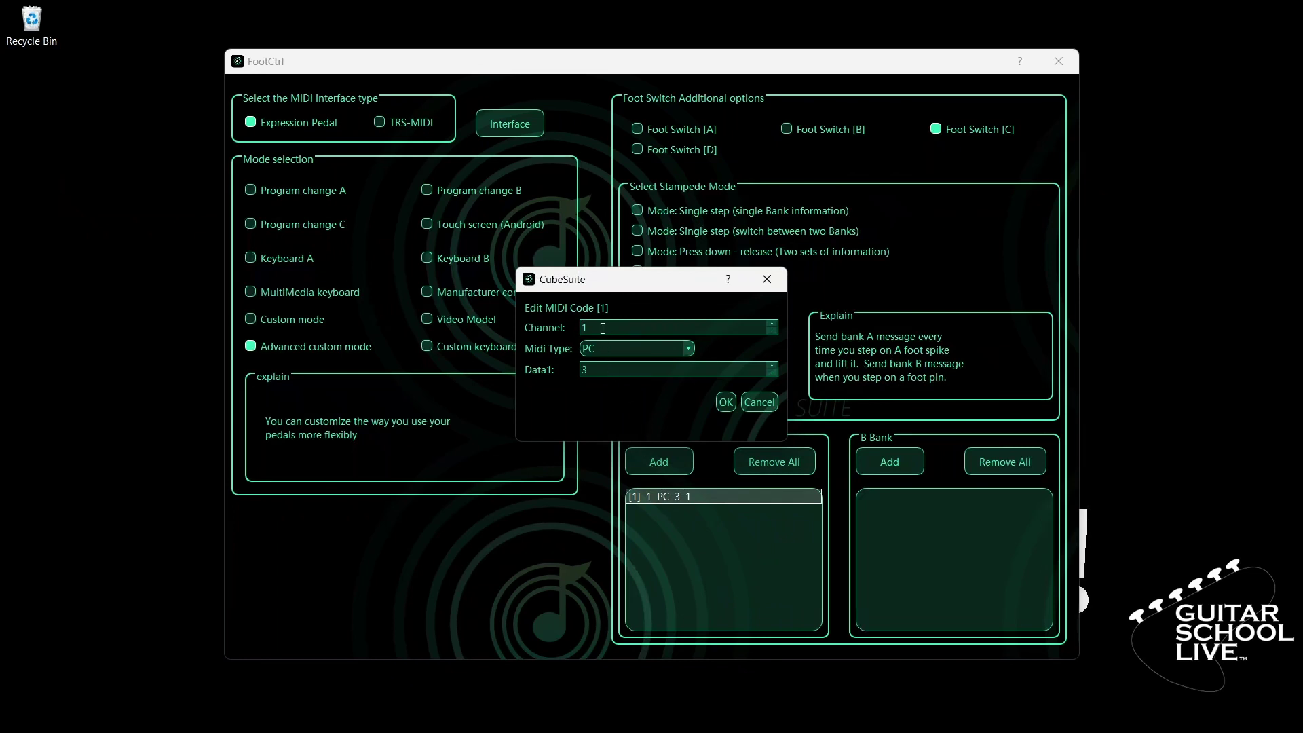
double_click(603, 329)
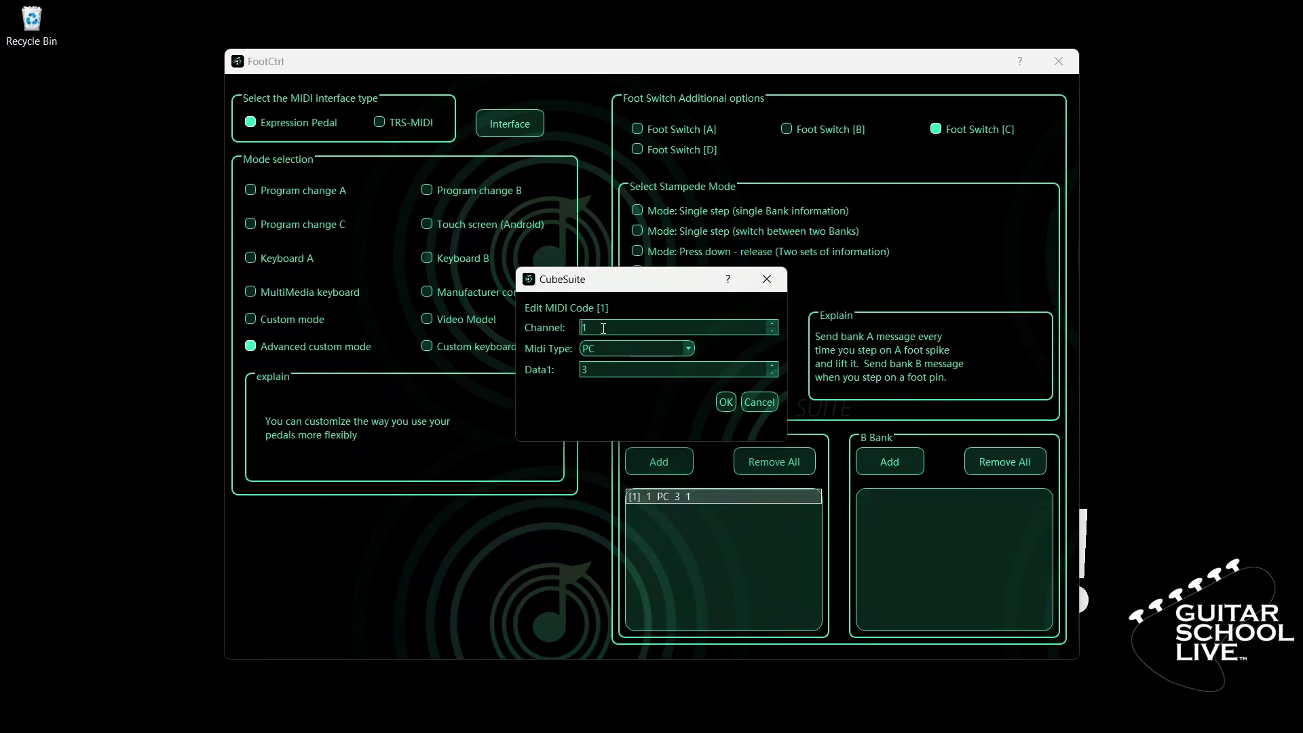
left_click(692, 350)
left_click(650, 418)
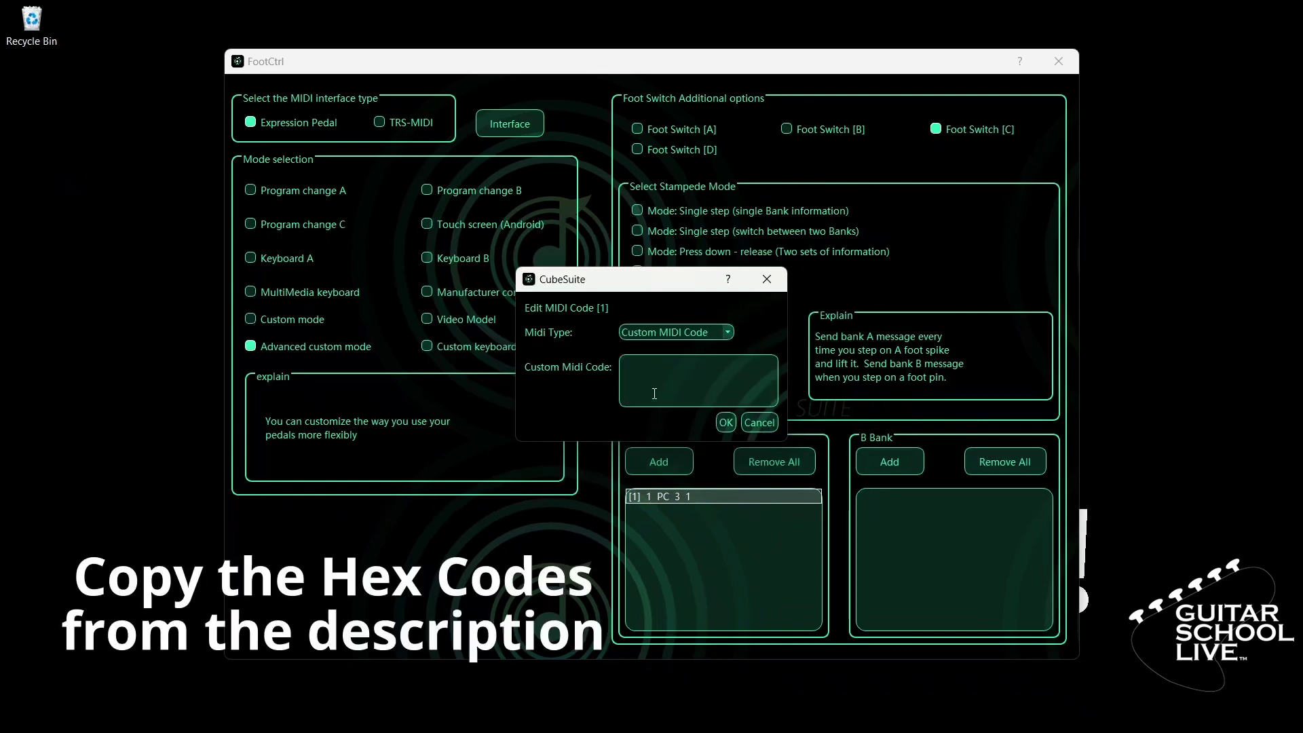
left_click(657, 367)
type("B00300B0037F")
left_click(725, 424)
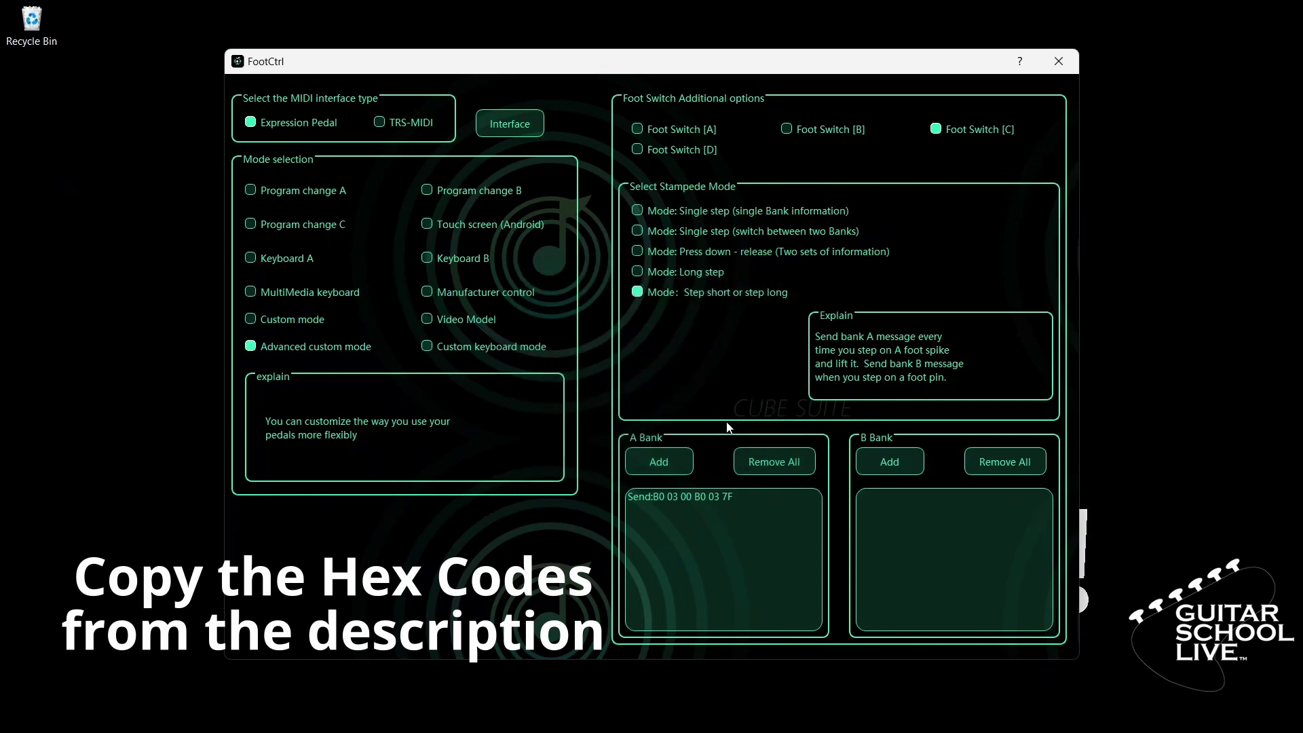
Step: Add a B Bank message to Foot Switch [C] sending custom MIDI code B00700B0077F
left_click(890, 460)
double_click(899, 496)
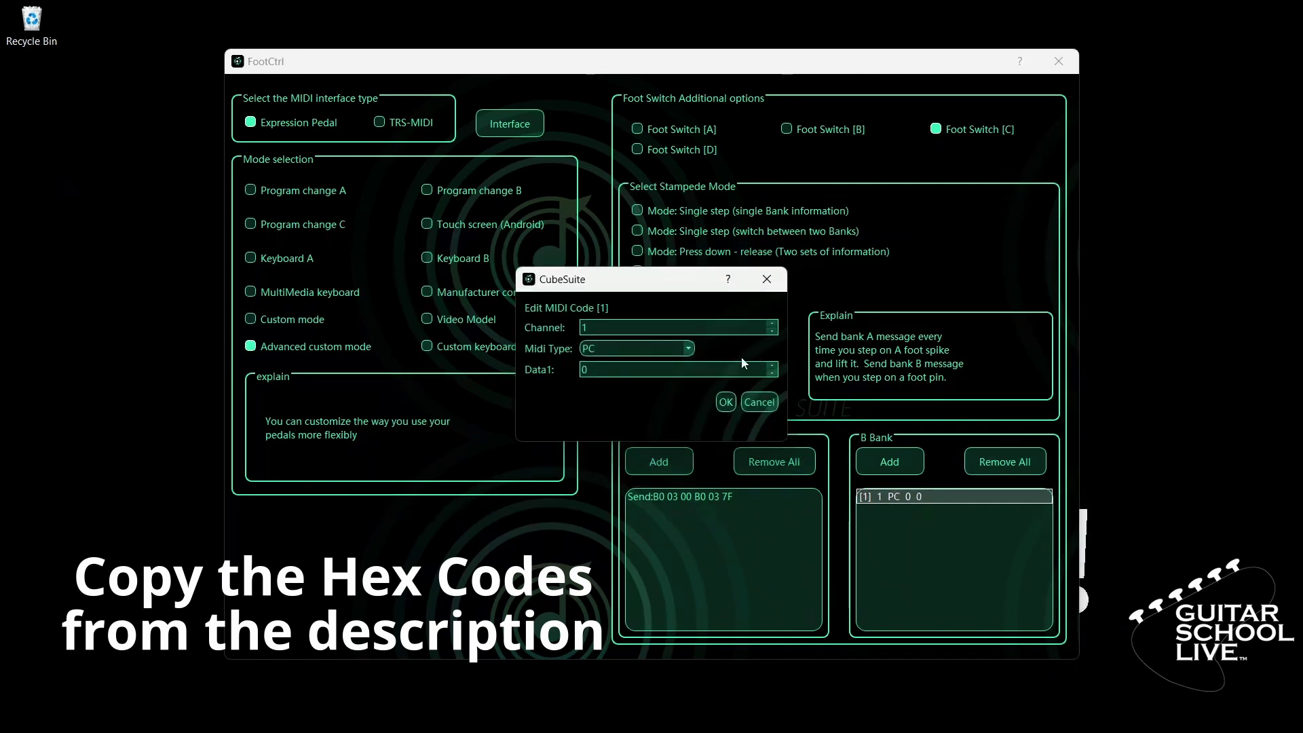
left_click(688, 348)
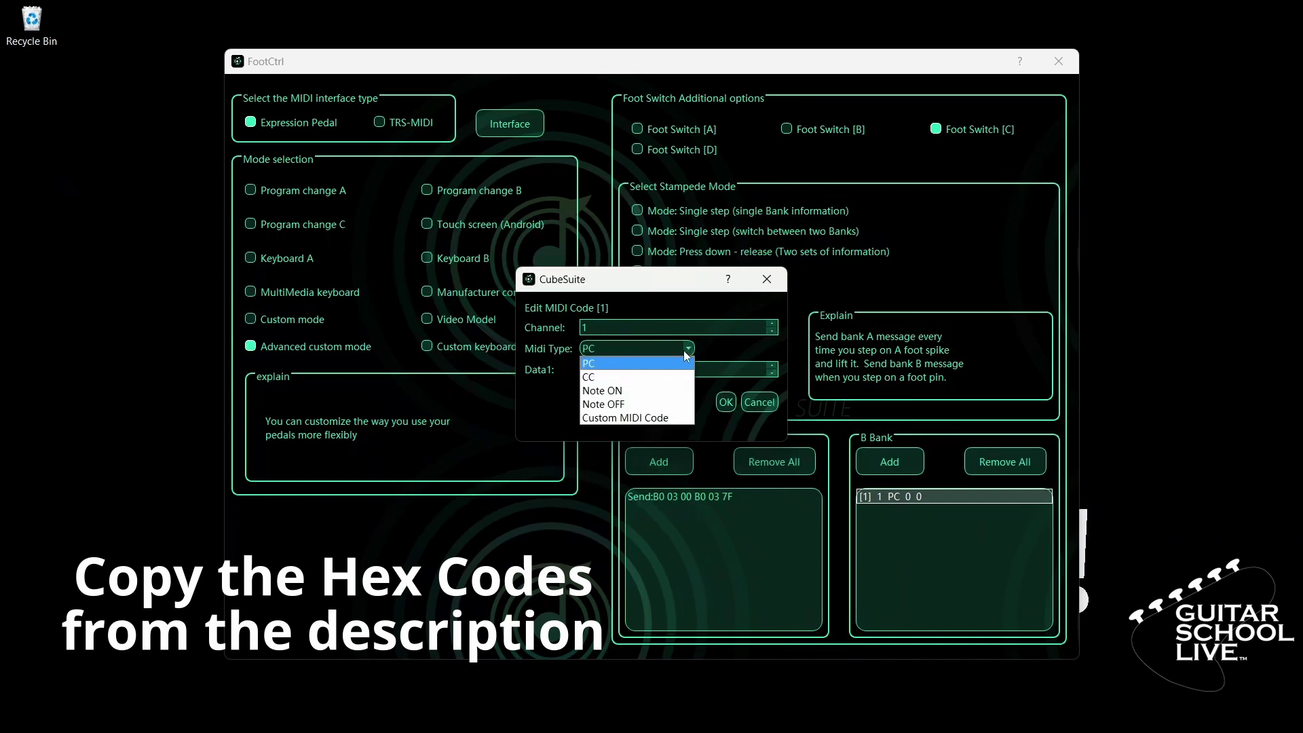
left_click(652, 416)
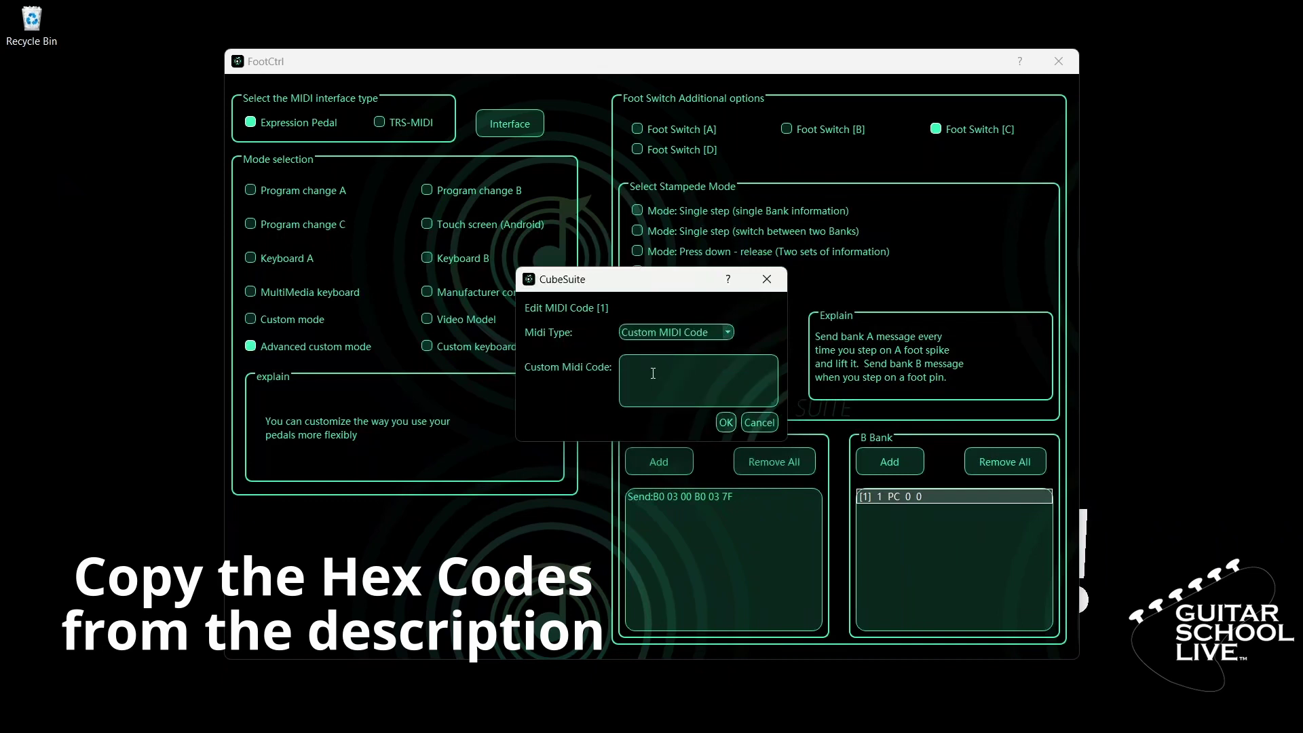
type("B00700B0077F")
left_click(725, 424)
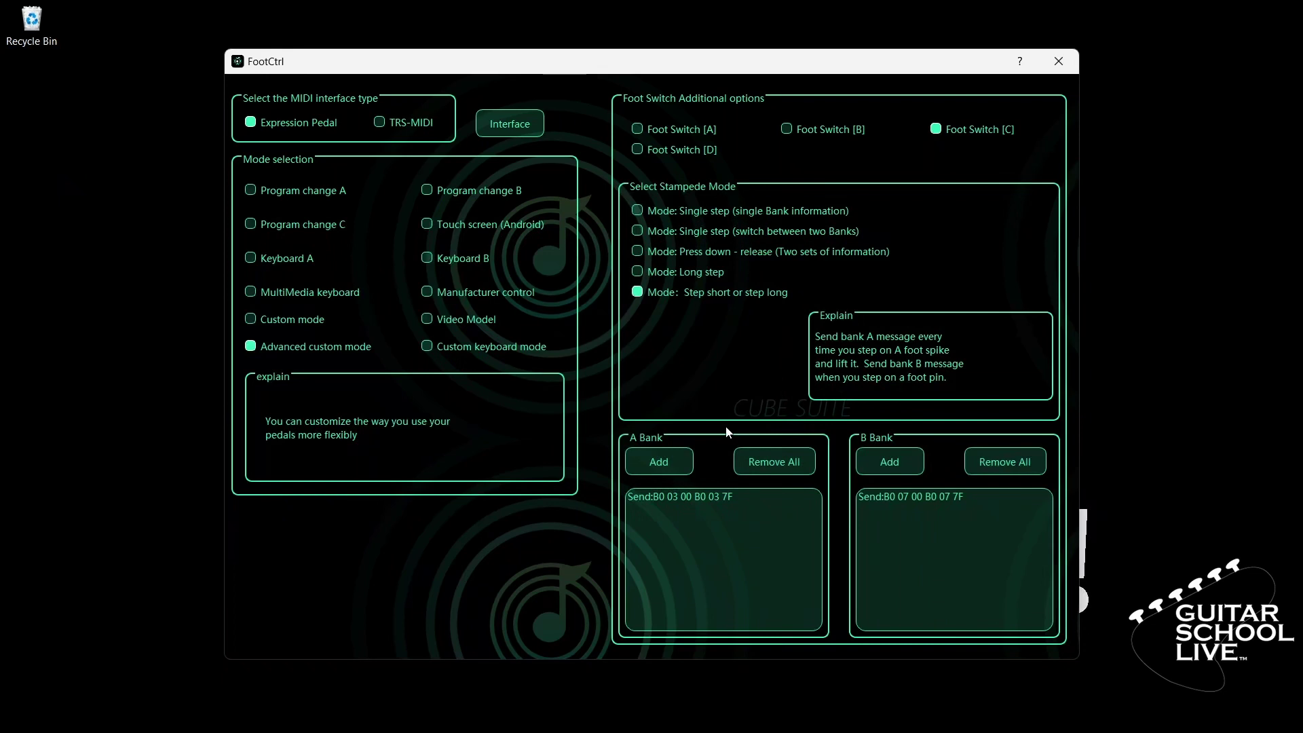
Step: Set Foot Switch [D] to step short or step long with A Bank custom code B0 04 00 B0 04 7F
left_click(650, 151)
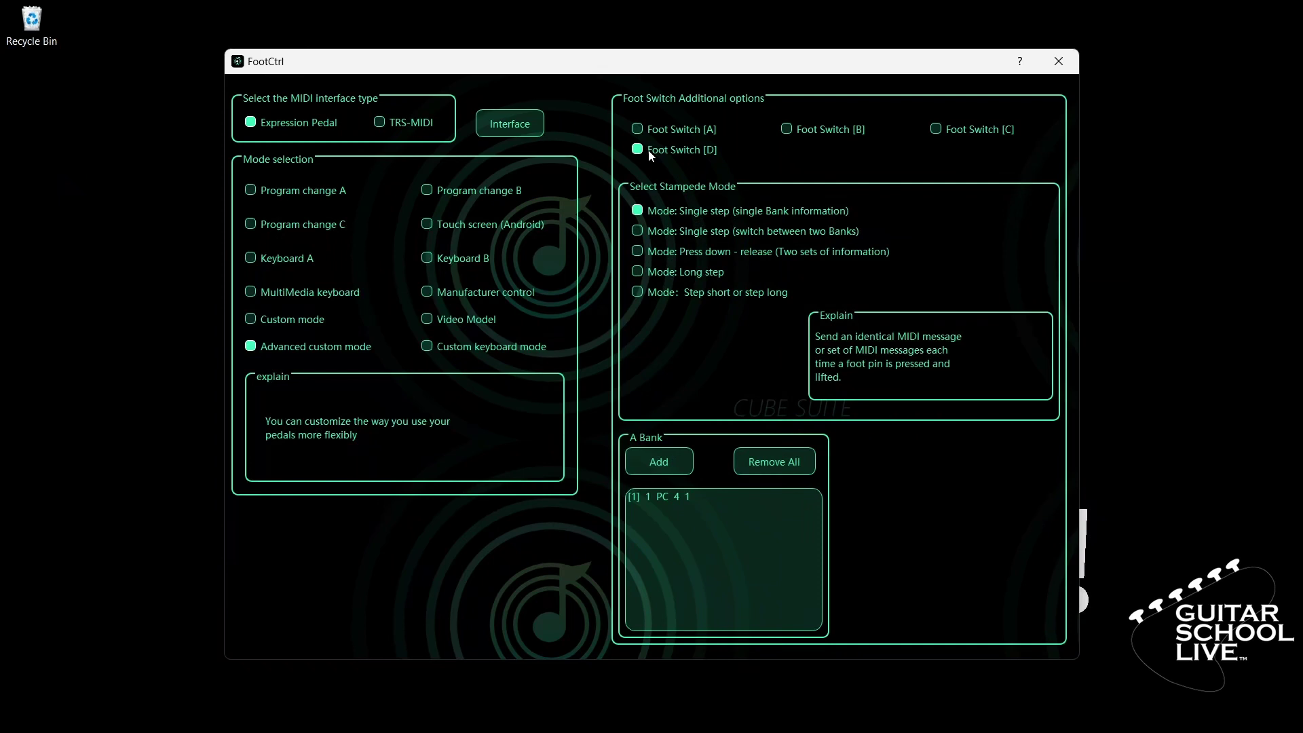
left_click(637, 293)
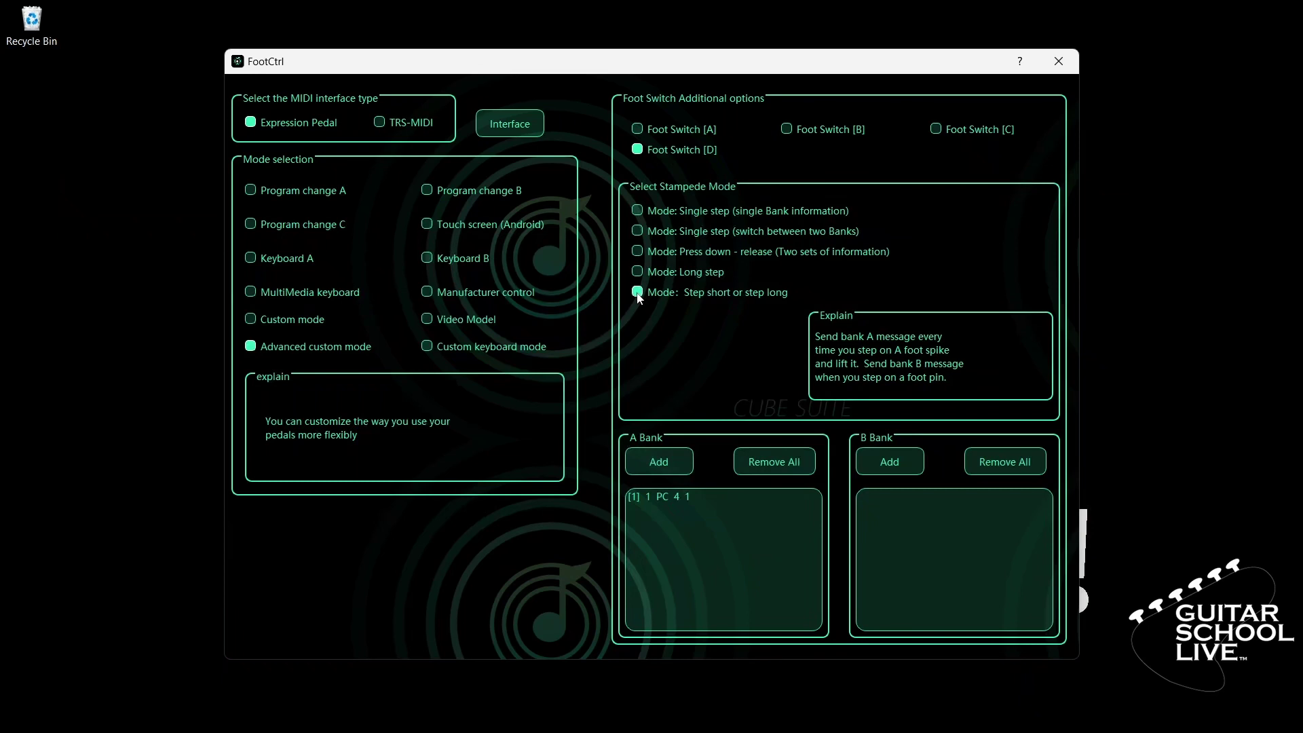
left_click(674, 497)
double_click(671, 497)
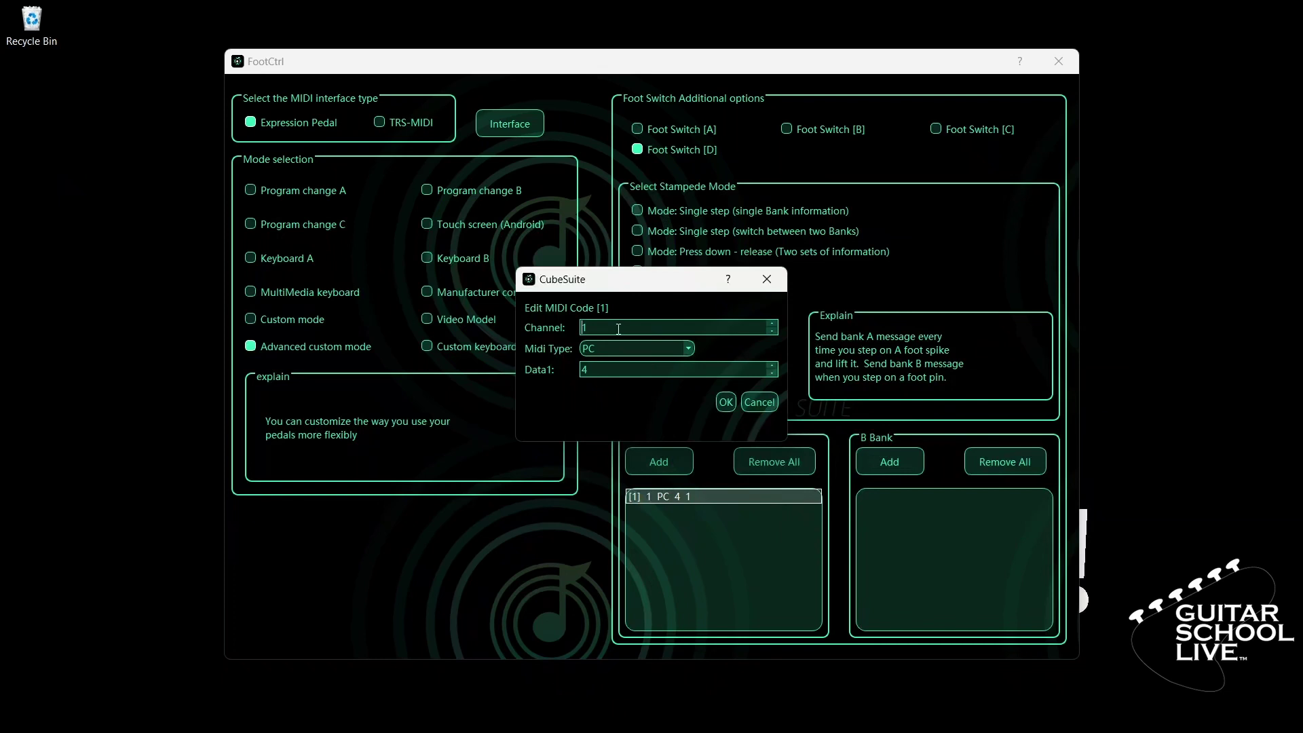
left_click(687, 348)
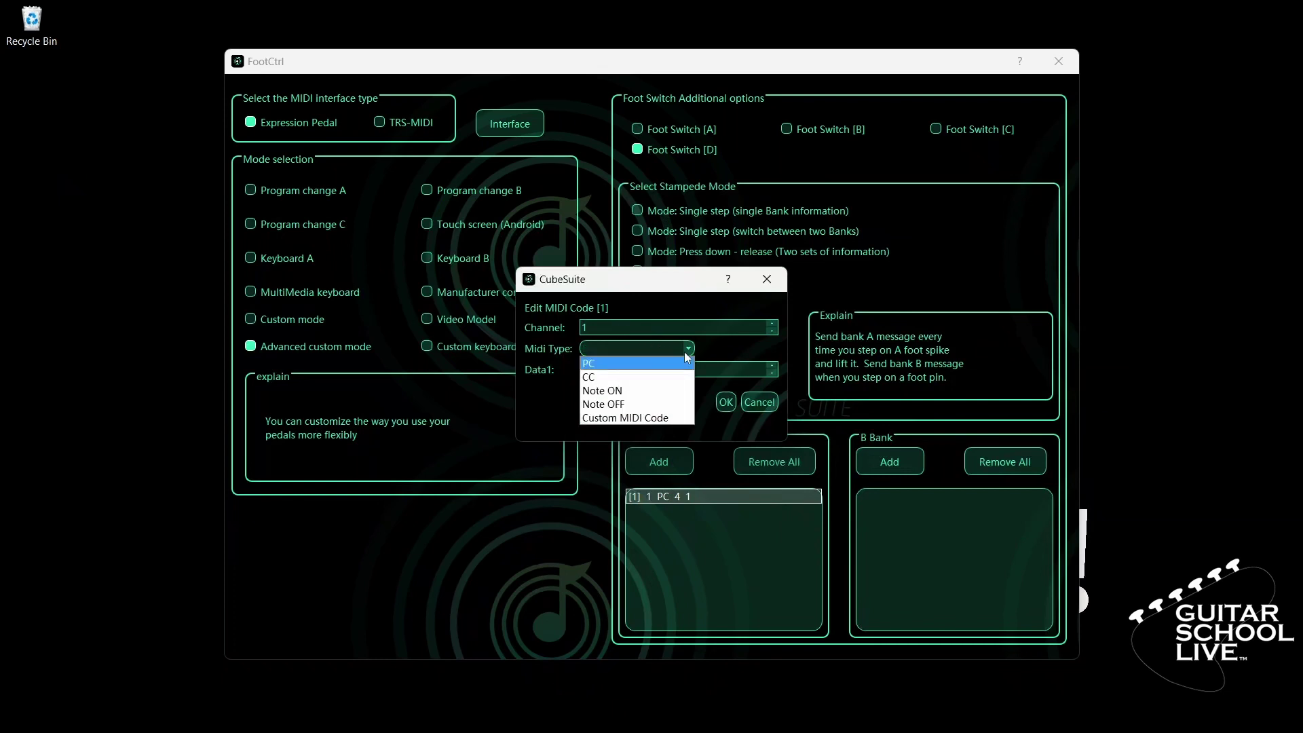
left_click(656, 419)
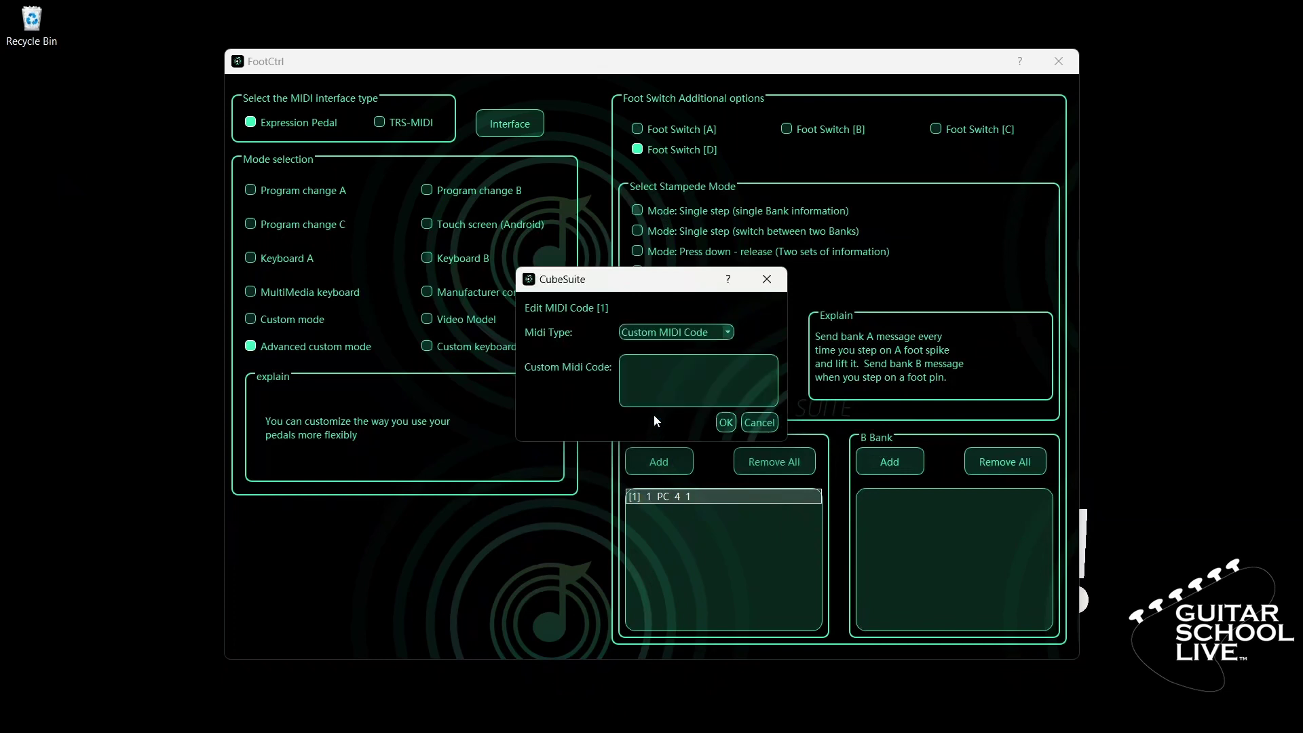
left_click(658, 367)
type("B0")
type("04")
type("00")
type("30")
type("04")
type("7F")
left_click(725, 422)
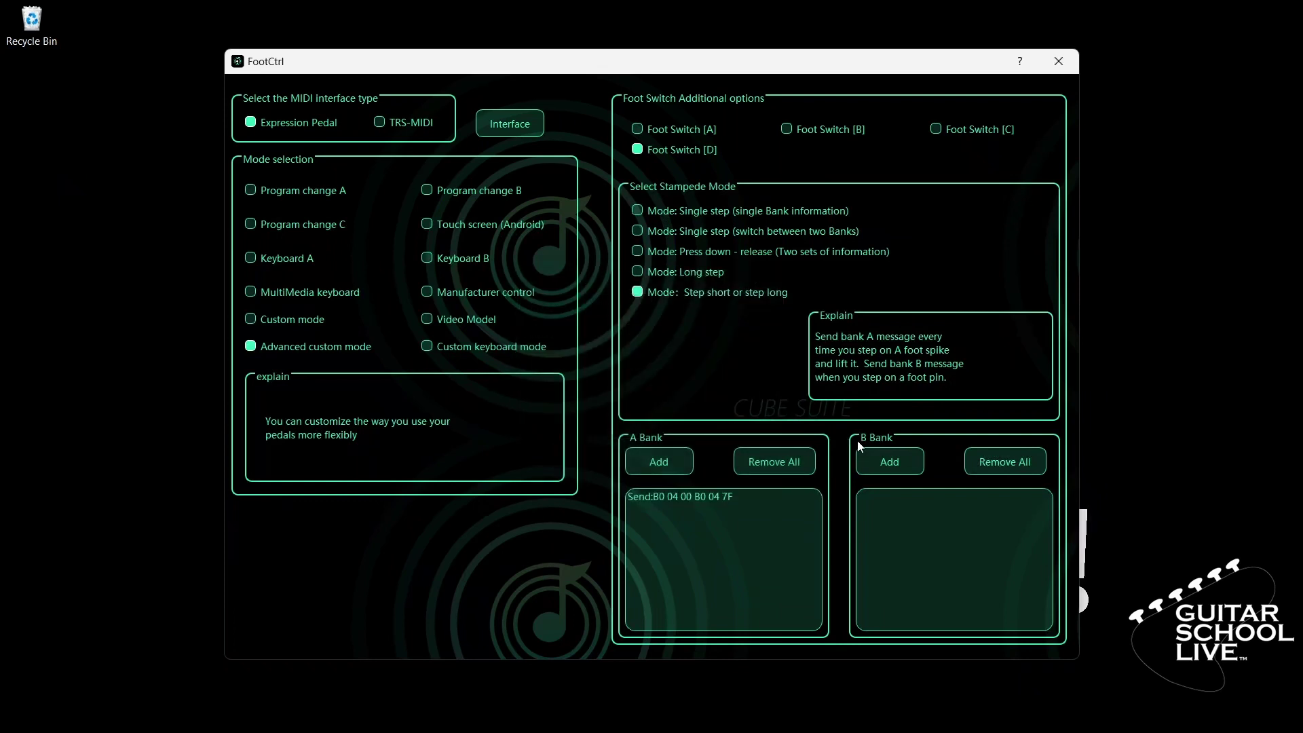
Step: Add a new B bank row for Foot Switch D as Custom MIDI Code B00800B0087F
left_click(893, 469)
left_click(900, 495)
double_click(901, 496)
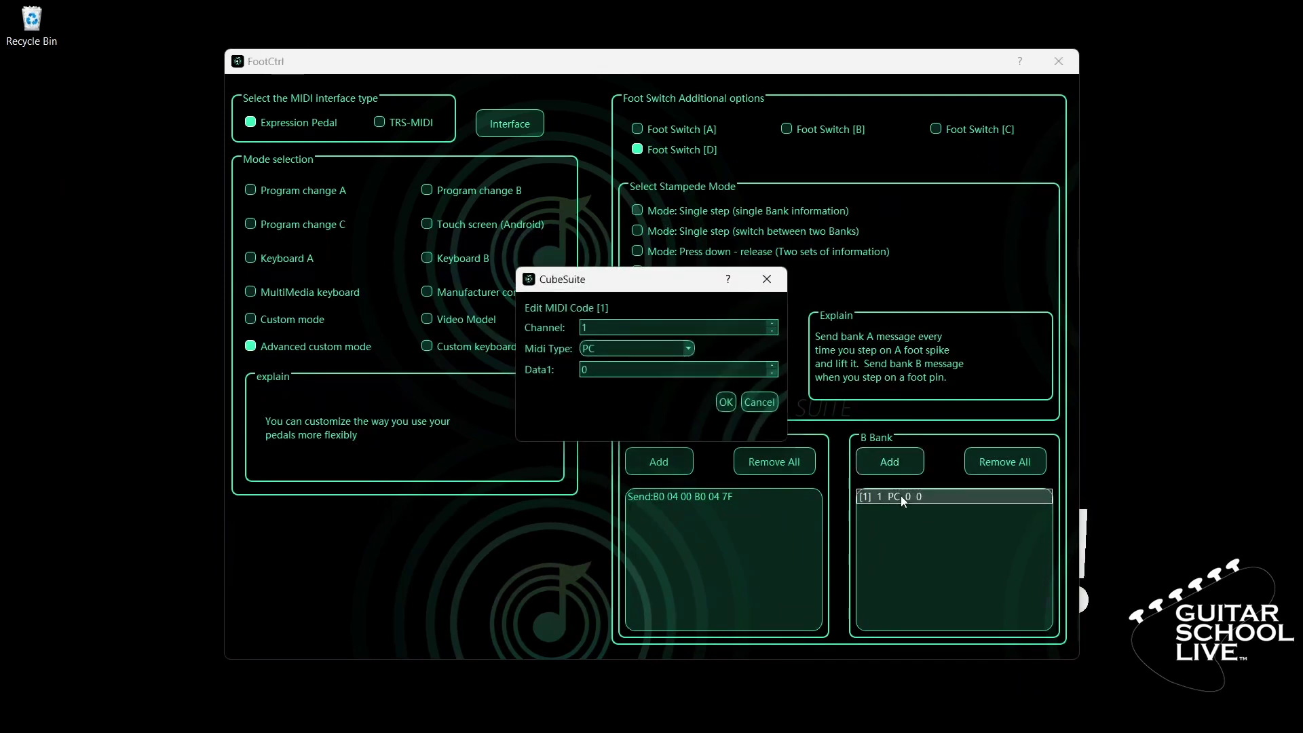
left_click(688, 349)
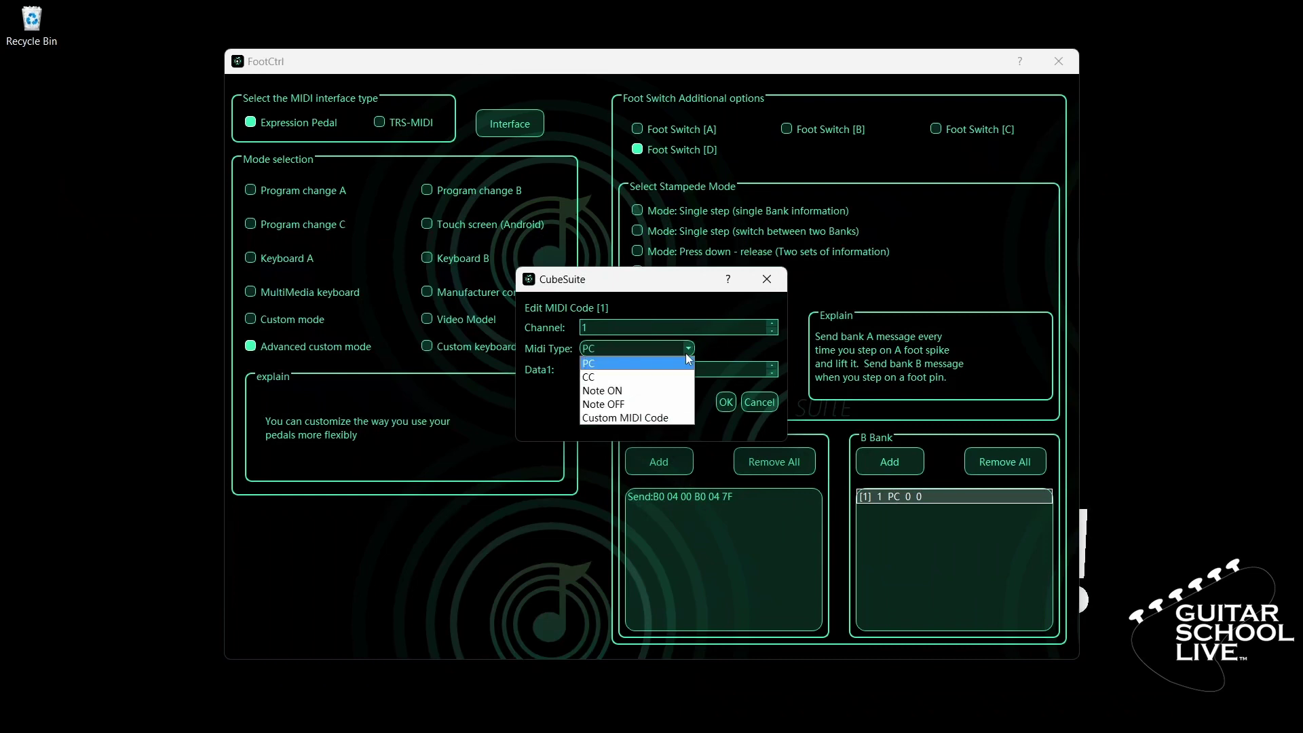
left_click(652, 415)
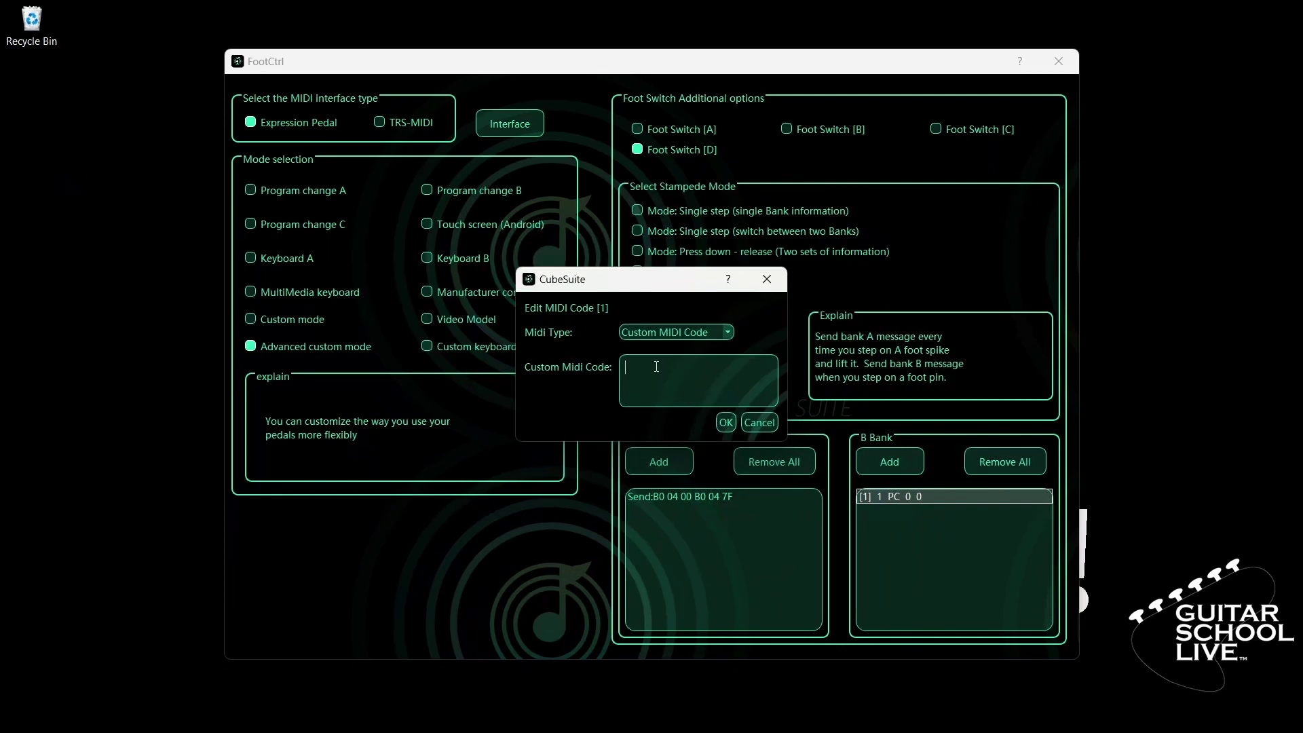
type("B00800B0087F")
Step: Confirm Foot Switch D's code and add an expression pedal entry with Data 11
left_click(725, 422)
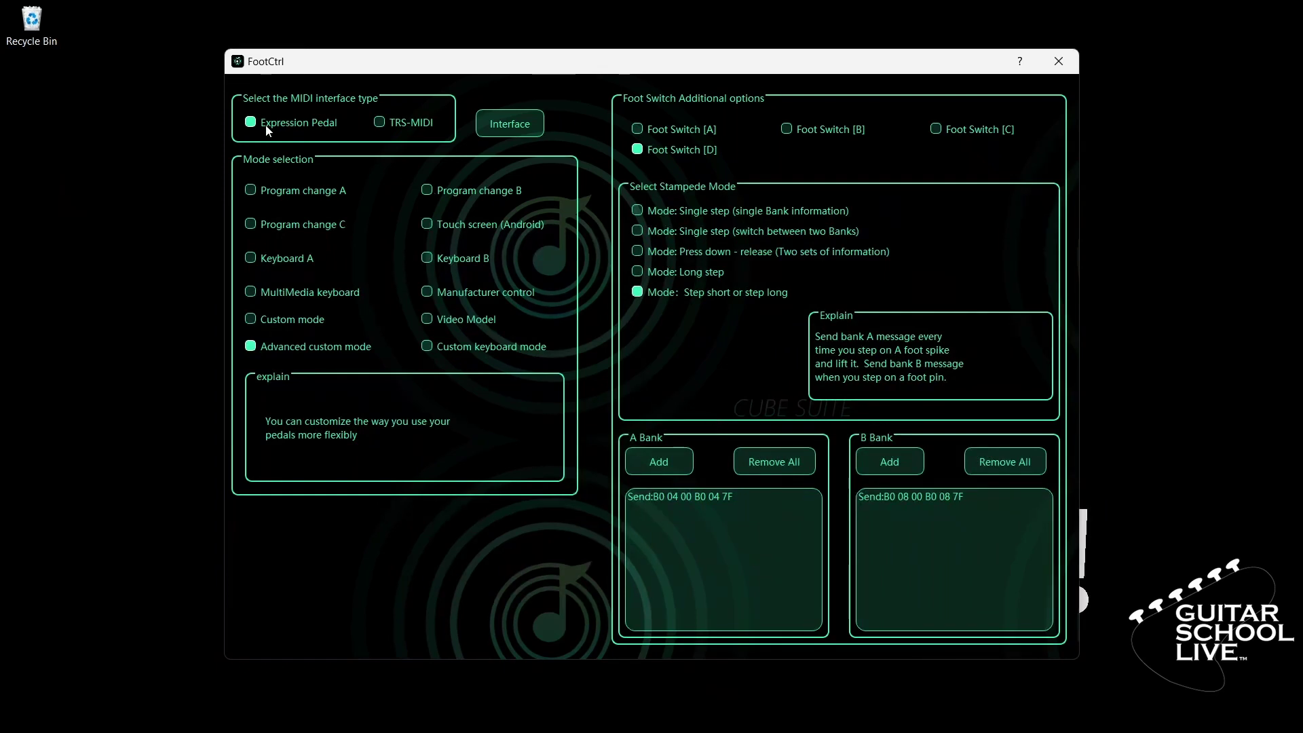
left_click(528, 125)
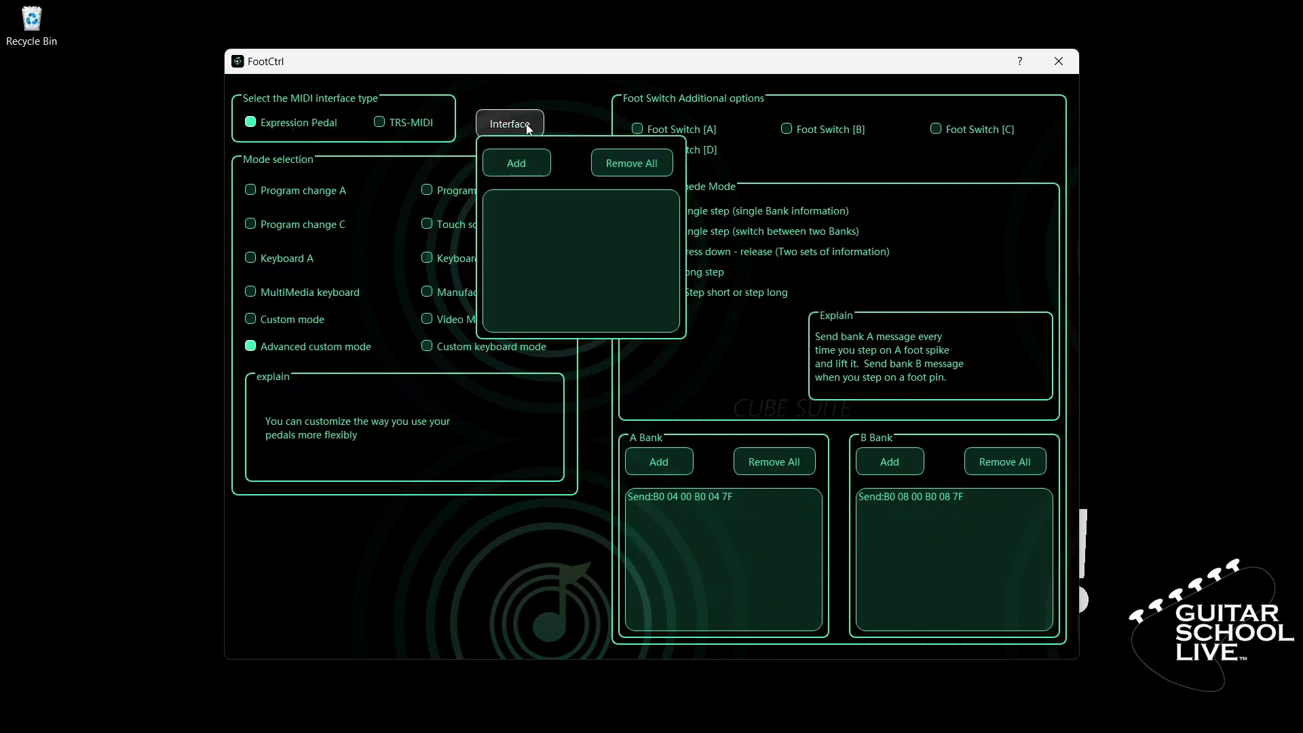
left_click(521, 164)
double_click(526, 199)
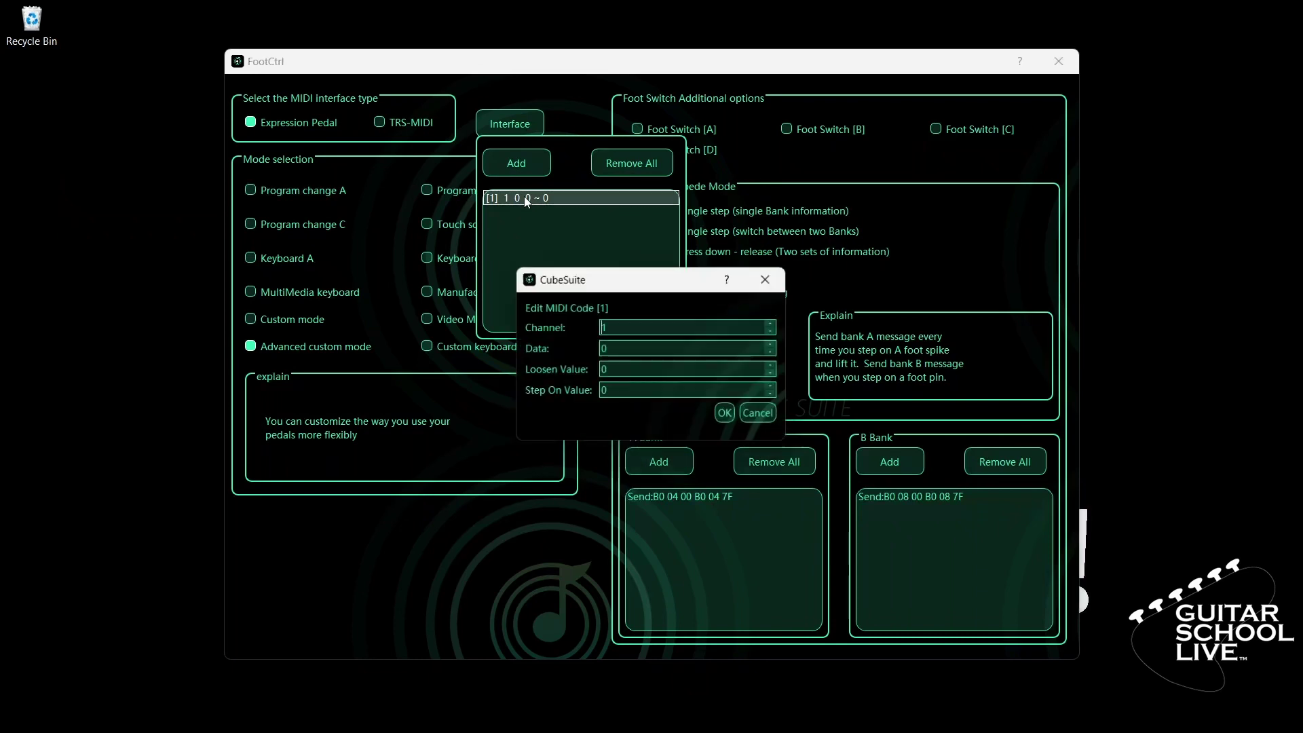
double_click(609, 348)
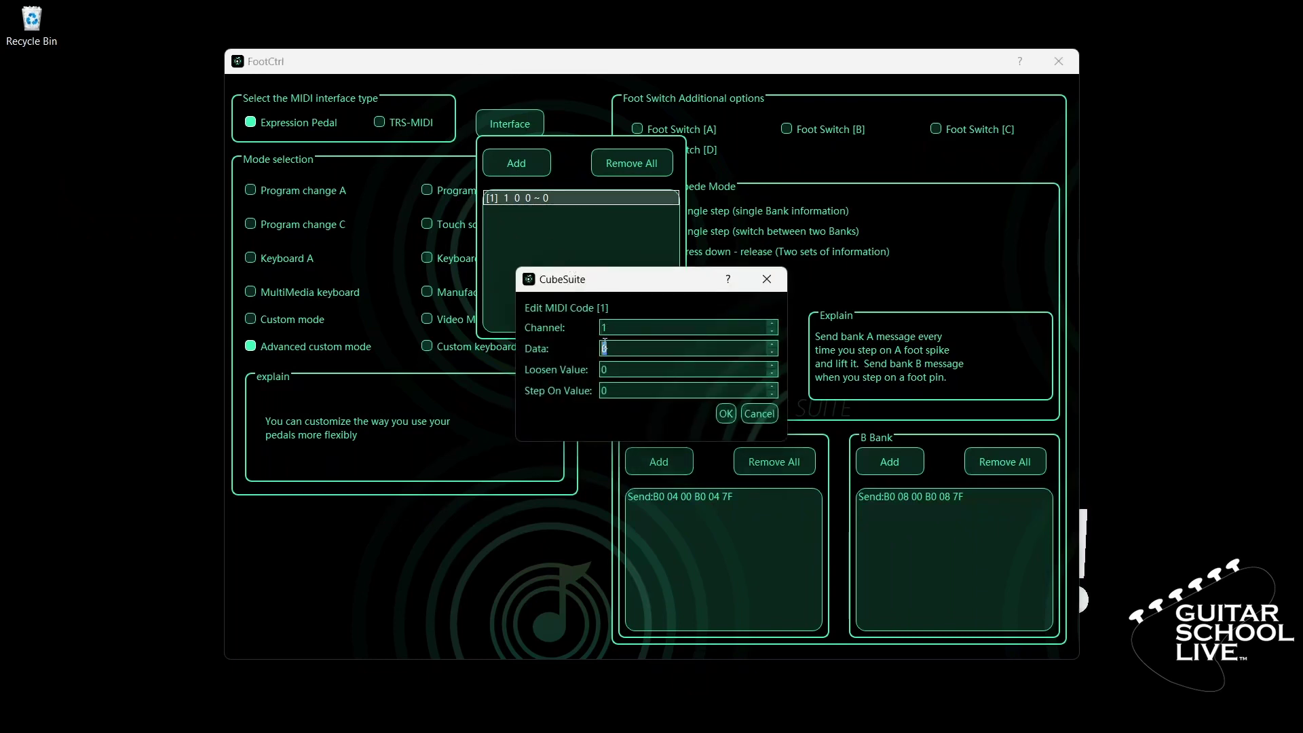
type("11")
Step: Set the pedal's Loosen Value to 127 (127 to 0), confirm, and close the FootCtrl window
double_click(601, 371)
type("127")
key("Tab")
left_click(725, 414)
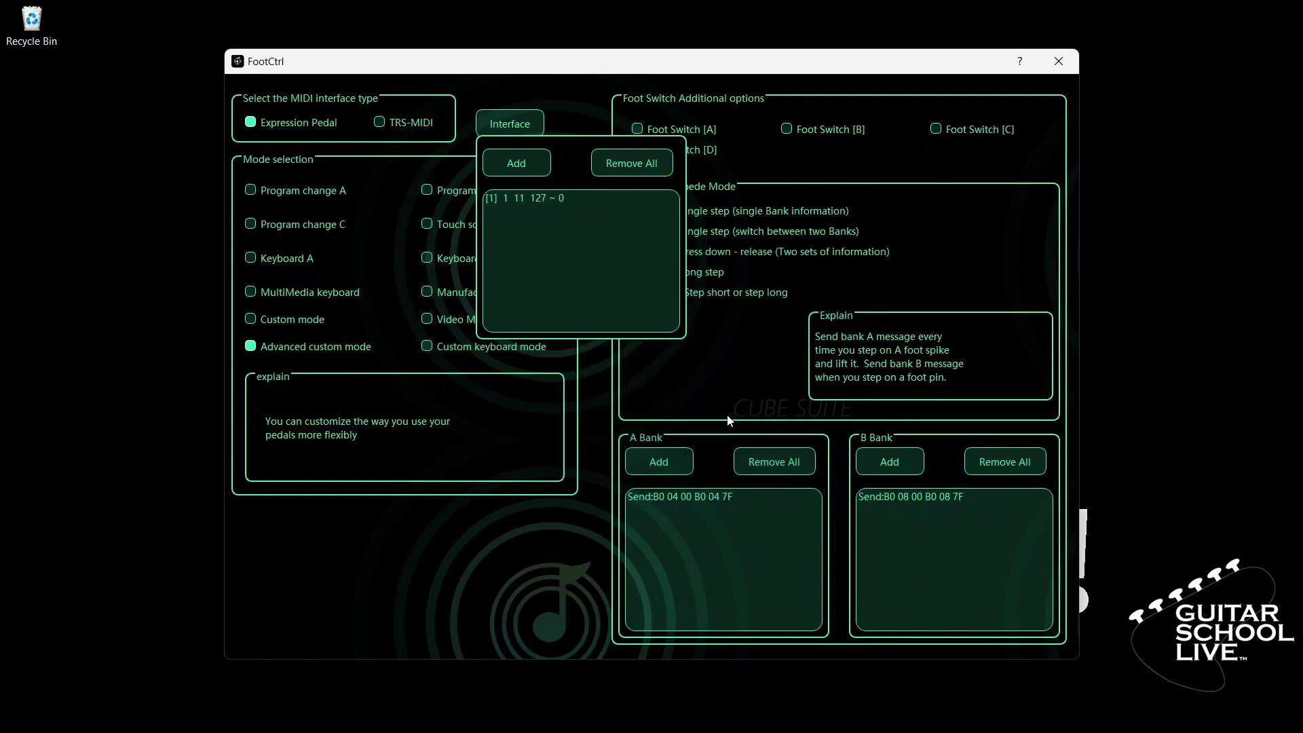
left_click(516, 126)
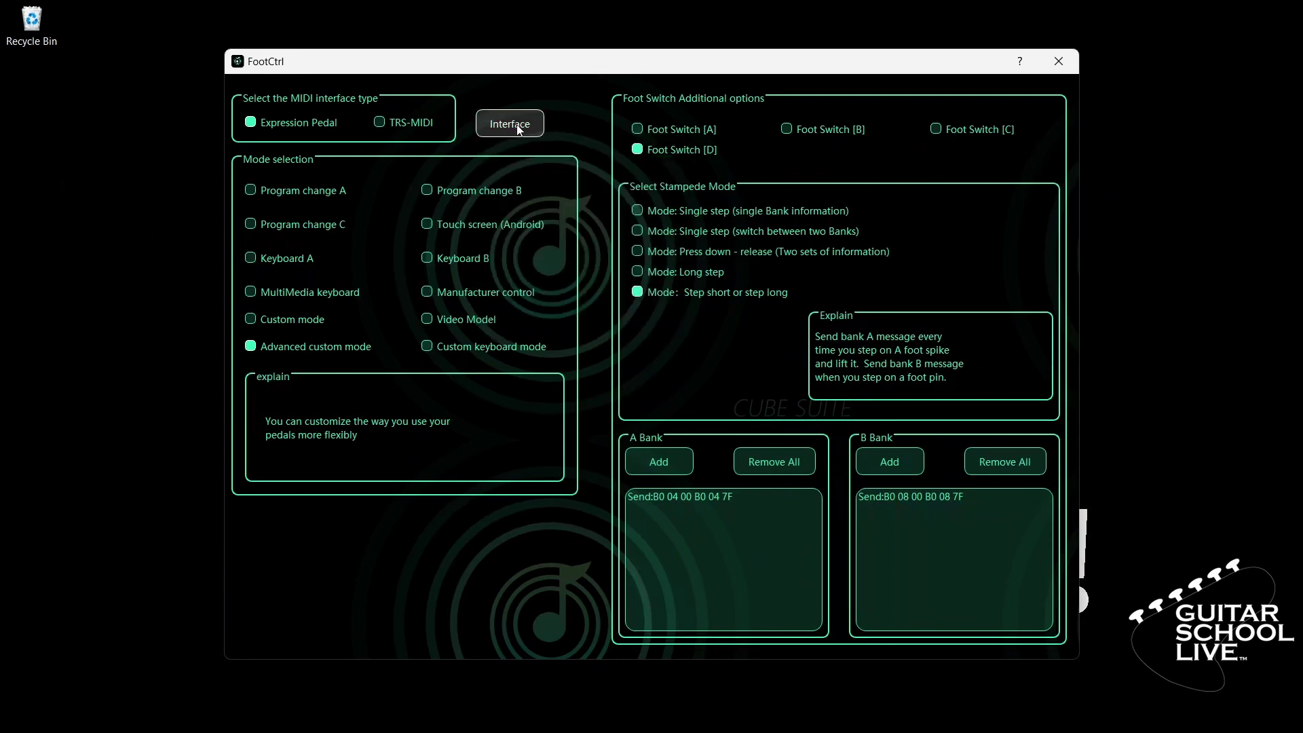
left_click(1057, 61)
Step: Close CubeSuite and bring up Studio One's Options on the External Devices page
left_click(853, 207)
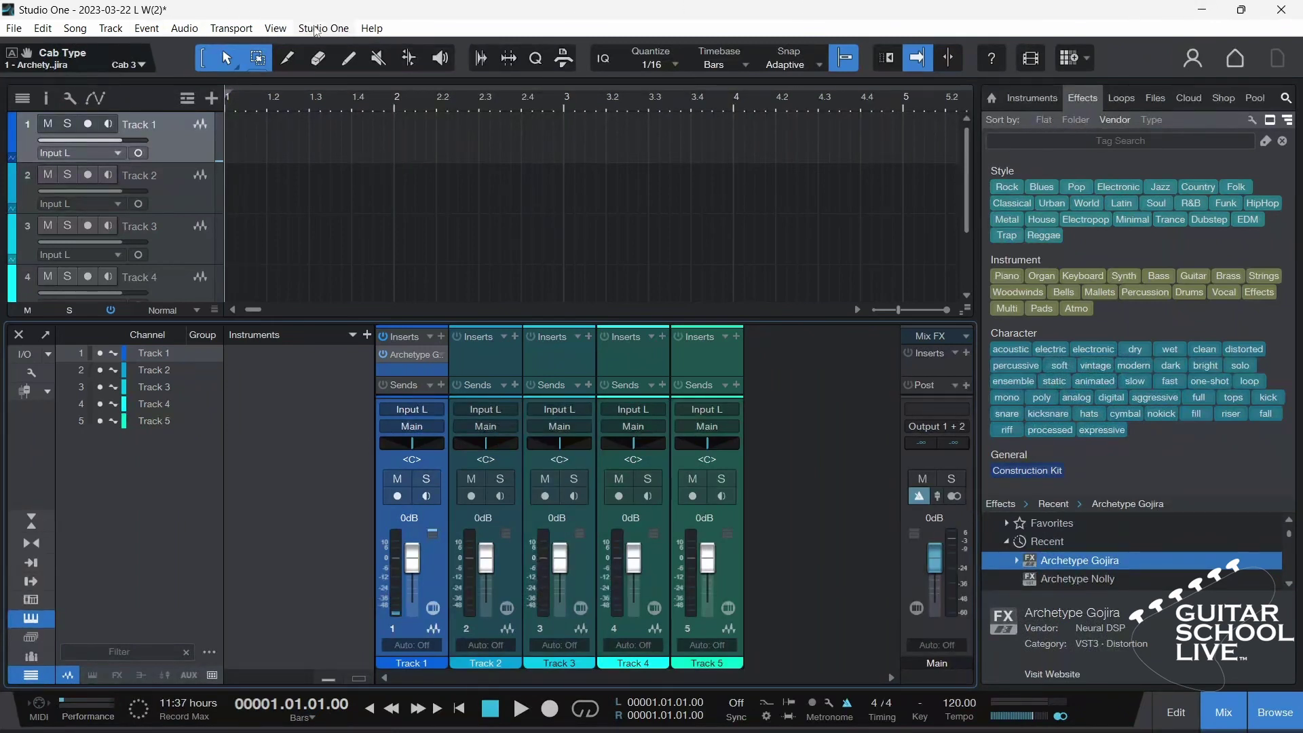
left_click(318, 28)
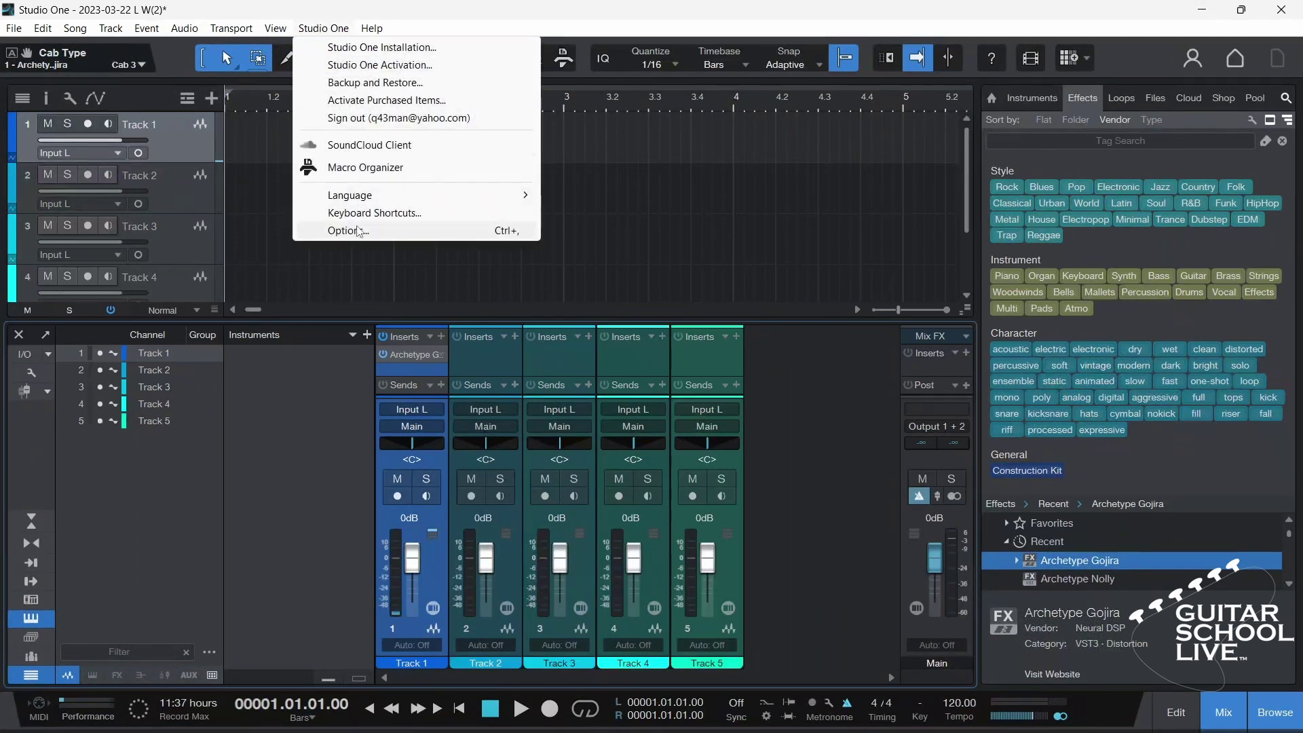
left_click(357, 230)
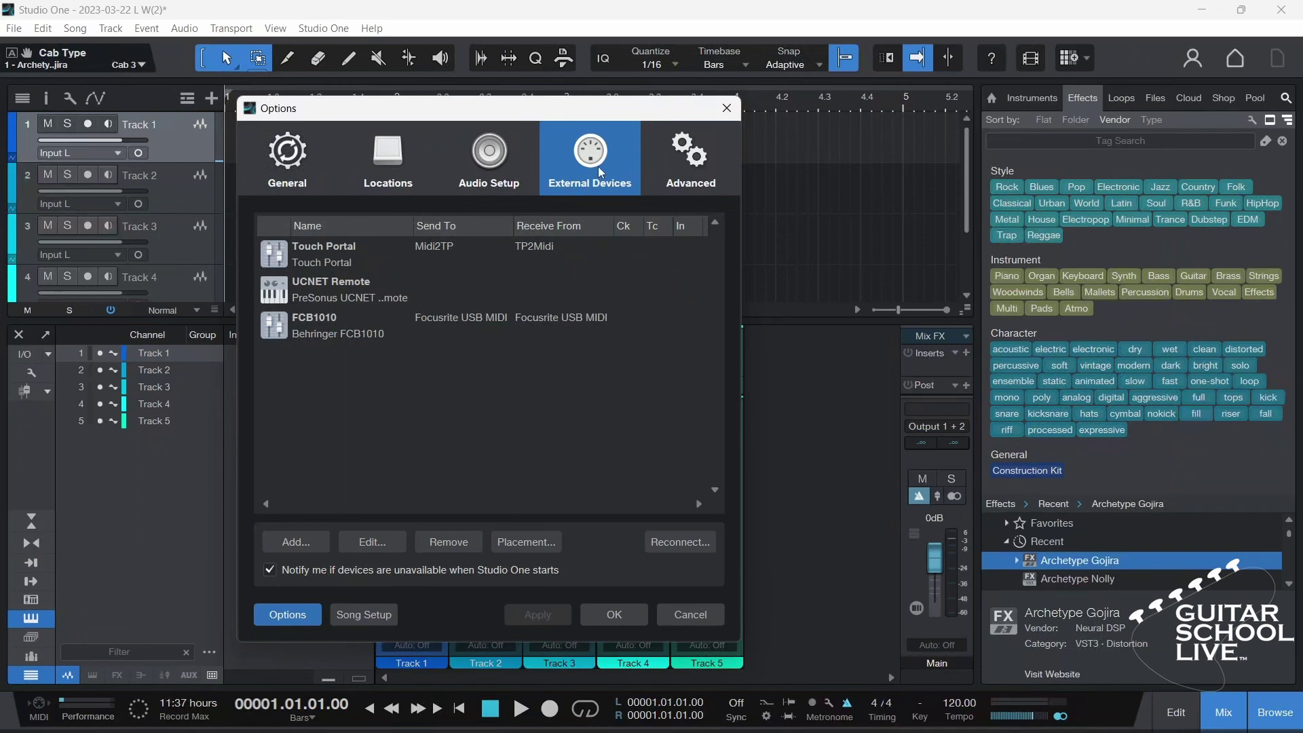
Step: Add a new generic control surface and name it 'Chocolate'
left_click(296, 542)
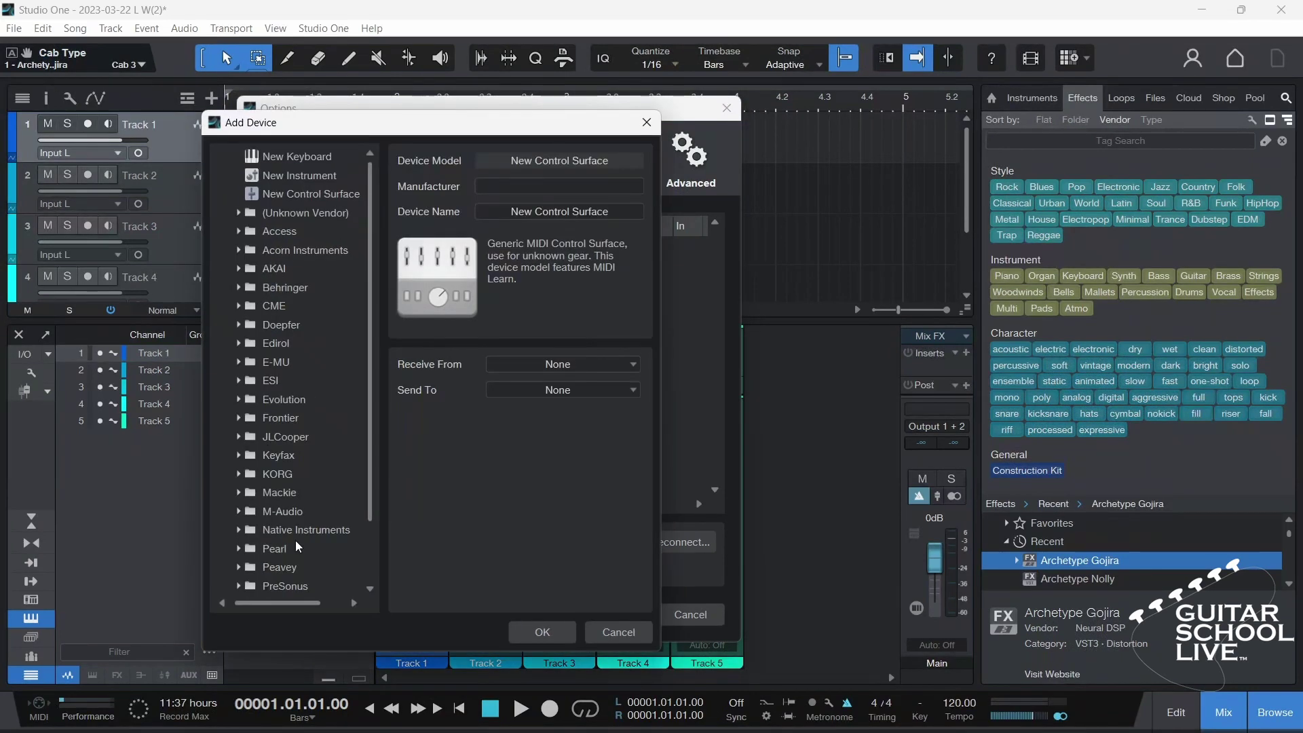
left_click(316, 214)
left_click(315, 213)
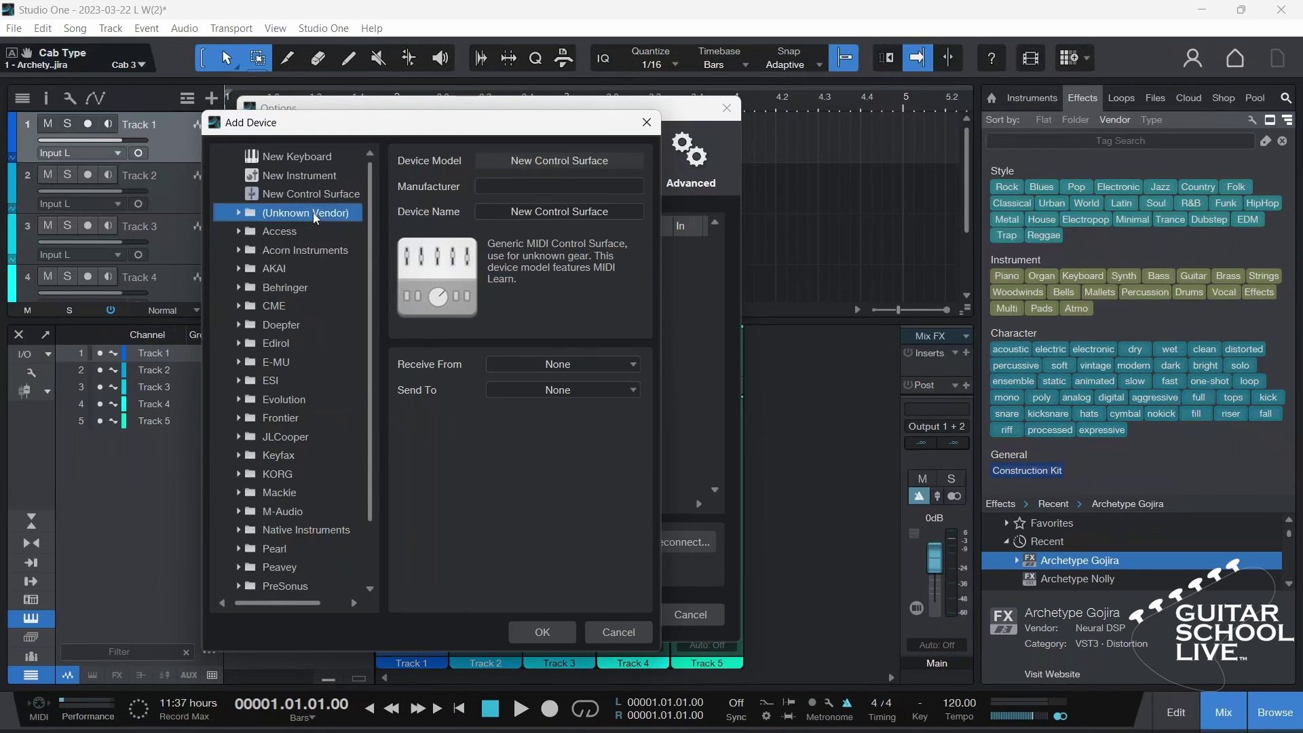
left_click(528, 216)
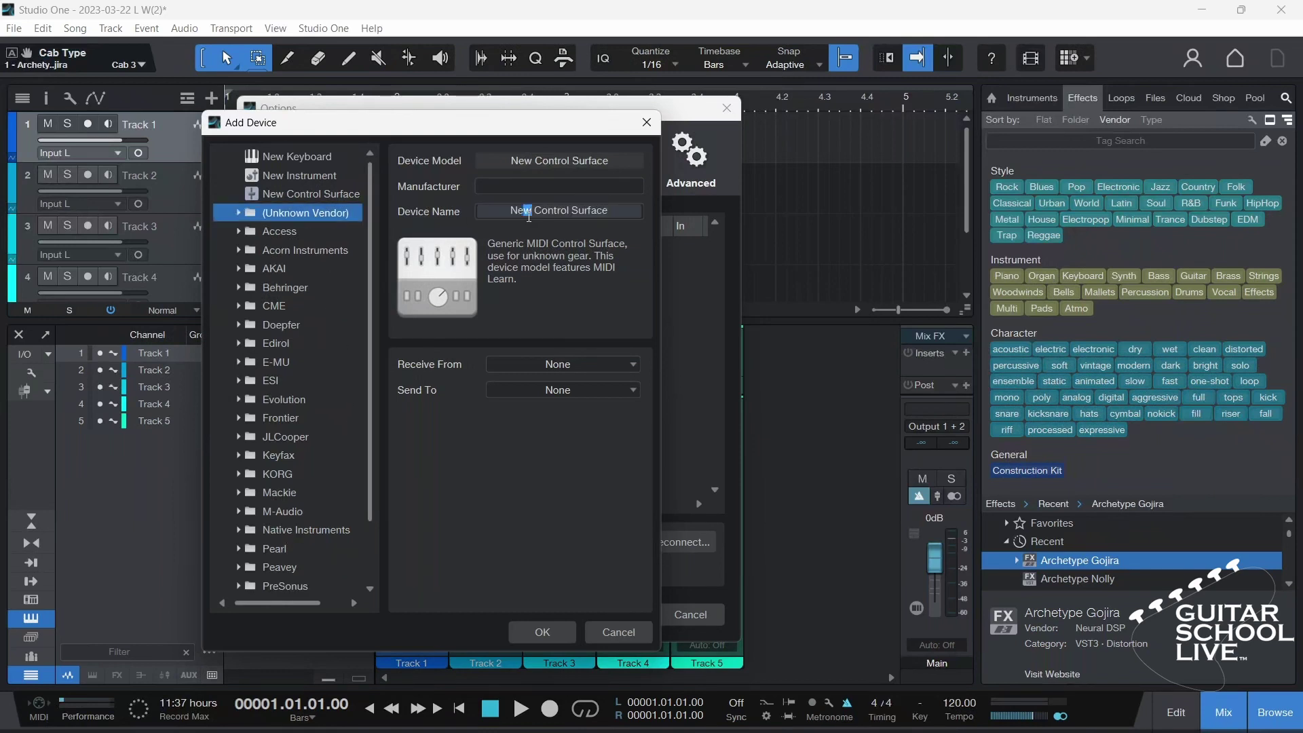
double_click(528, 212)
left_click_drag(621, 210, 467, 219)
type("Chocolate")
Step: Set Chocolate to receive from and send to USB-Midi, then confirm and close Options
left_click(560, 364)
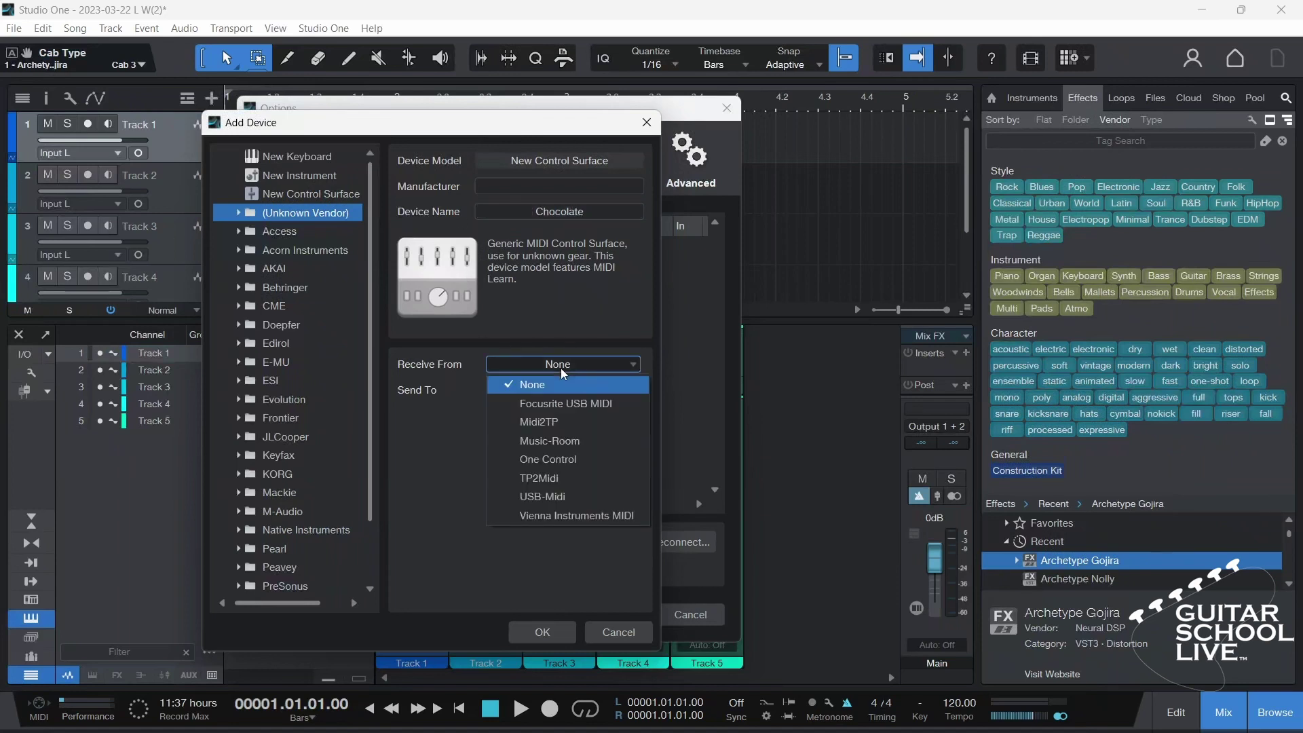
left_click(557, 498)
left_click(559, 390)
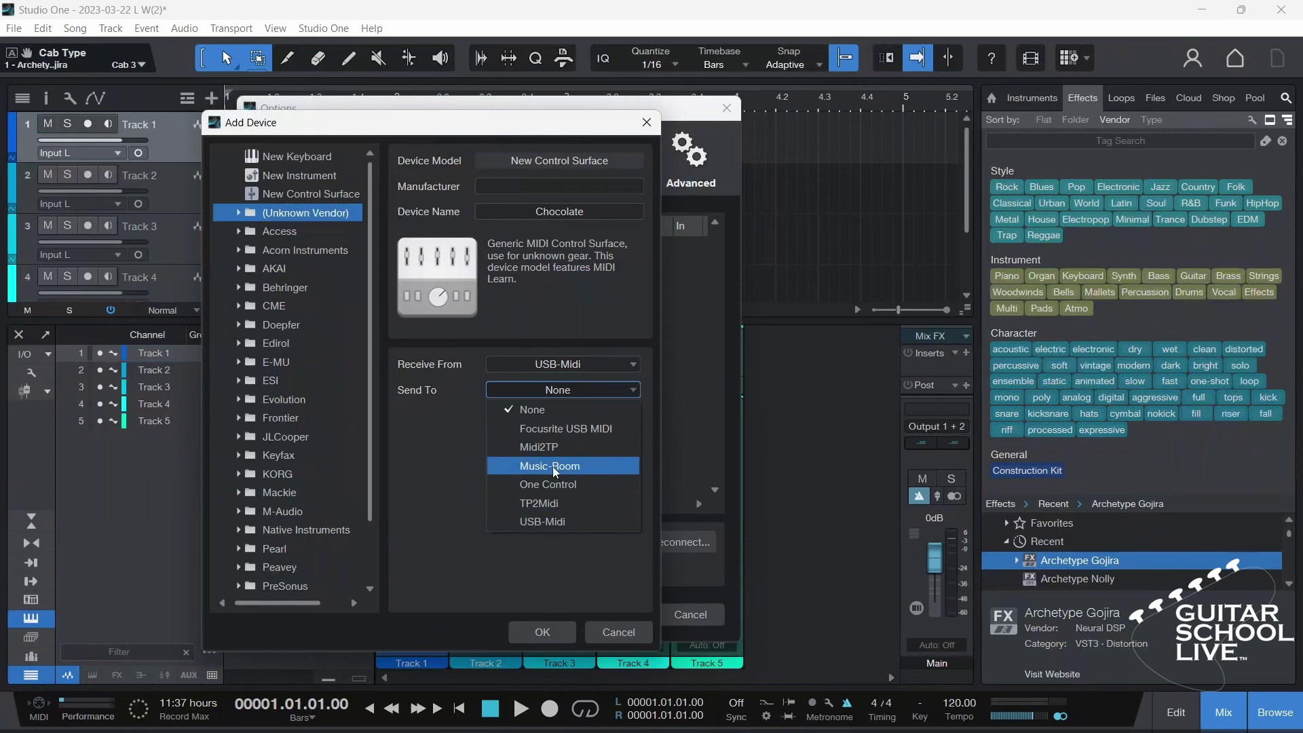
left_click(556, 521)
left_click(542, 630)
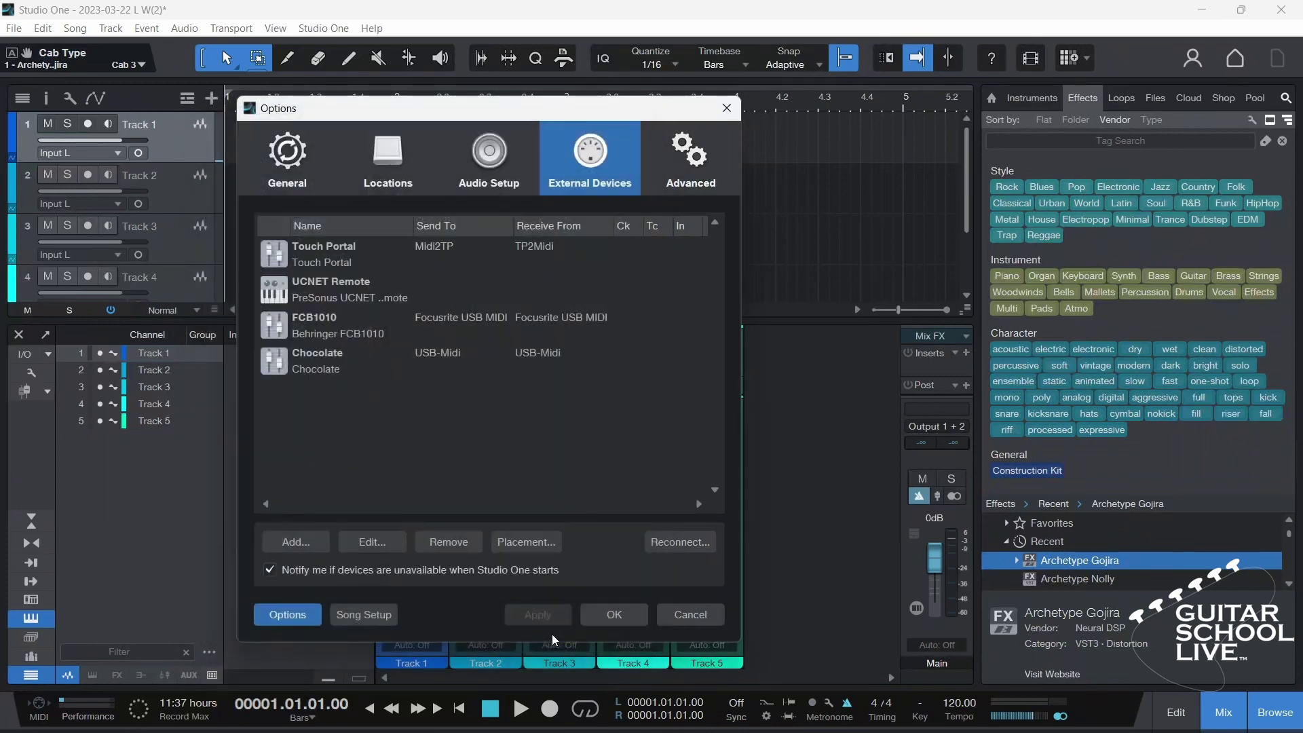
left_click(612, 616)
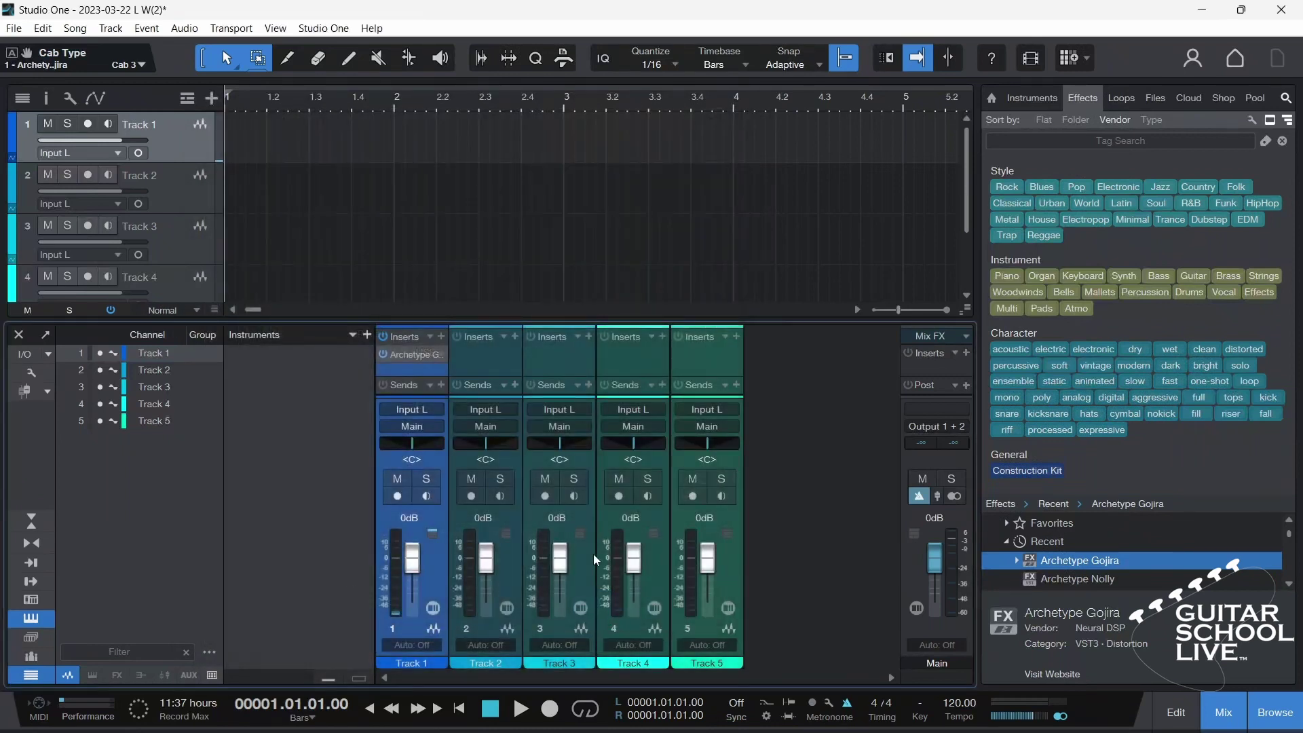
left_click(411, 359)
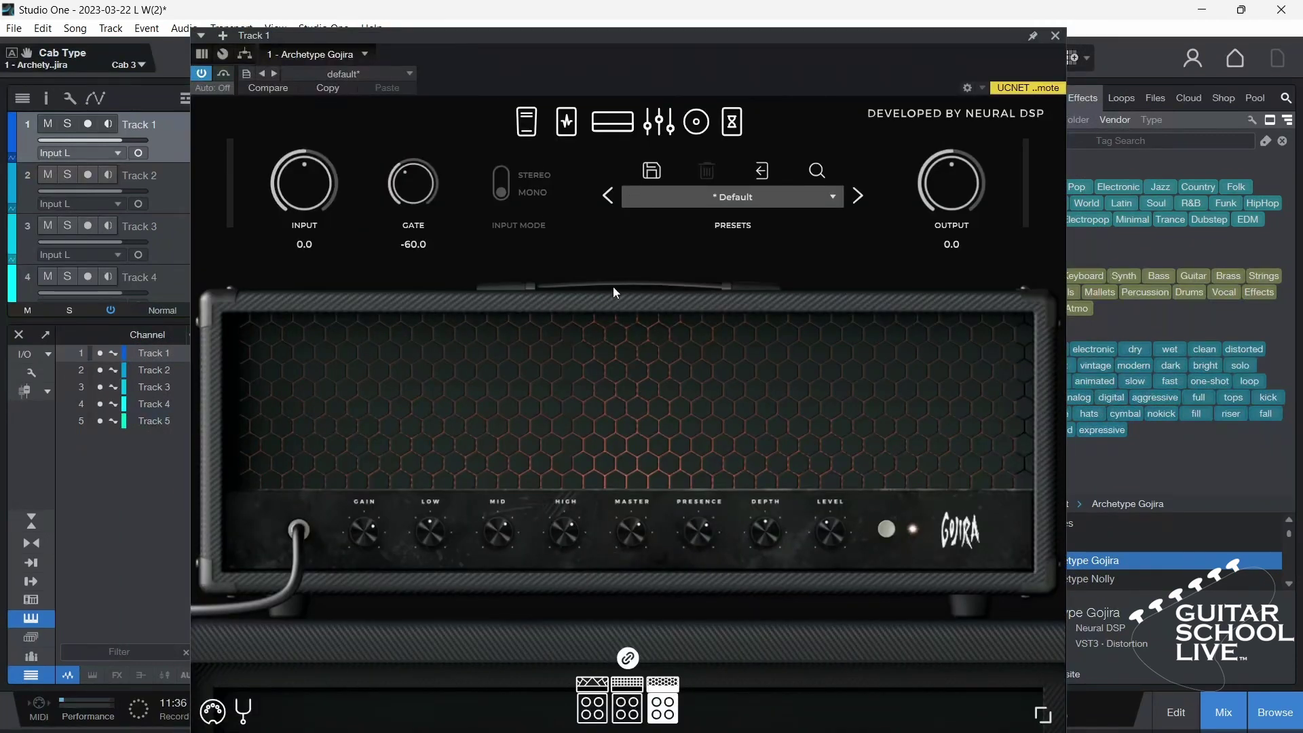
left_click(983, 88)
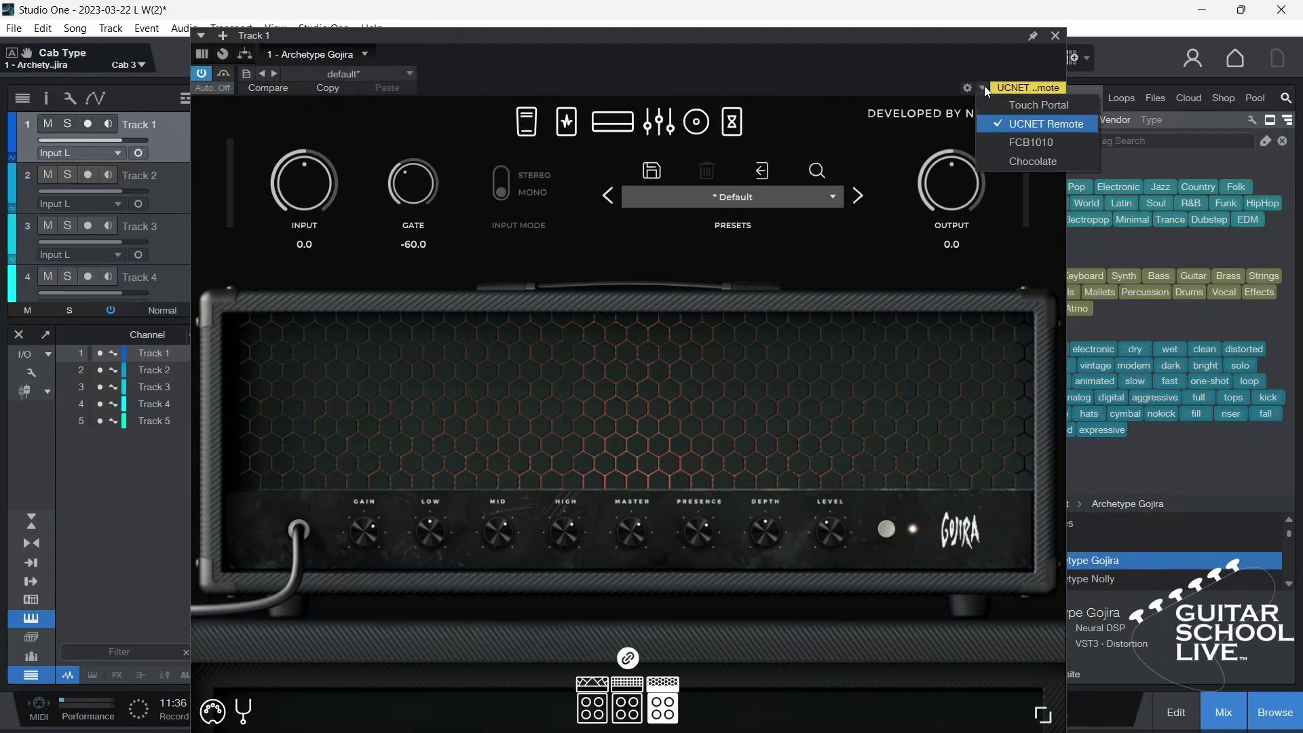
left_click(1018, 162)
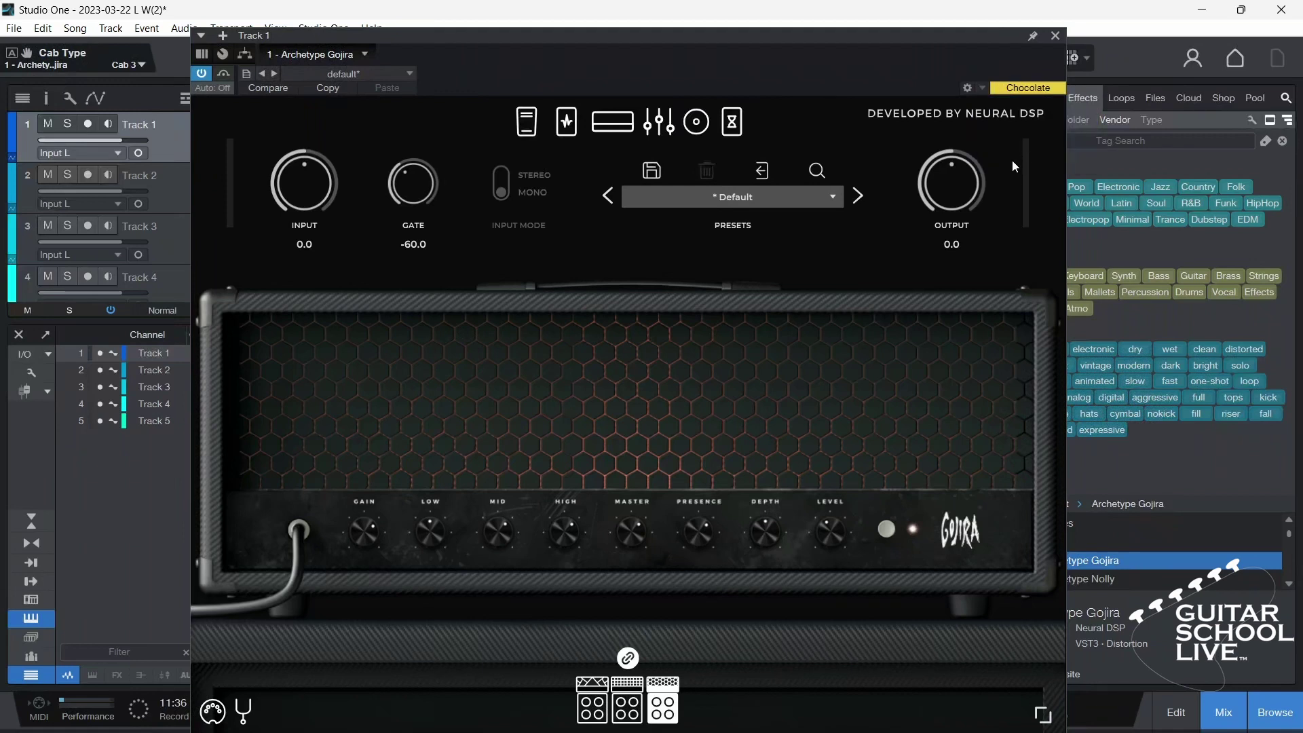
left_click(967, 89)
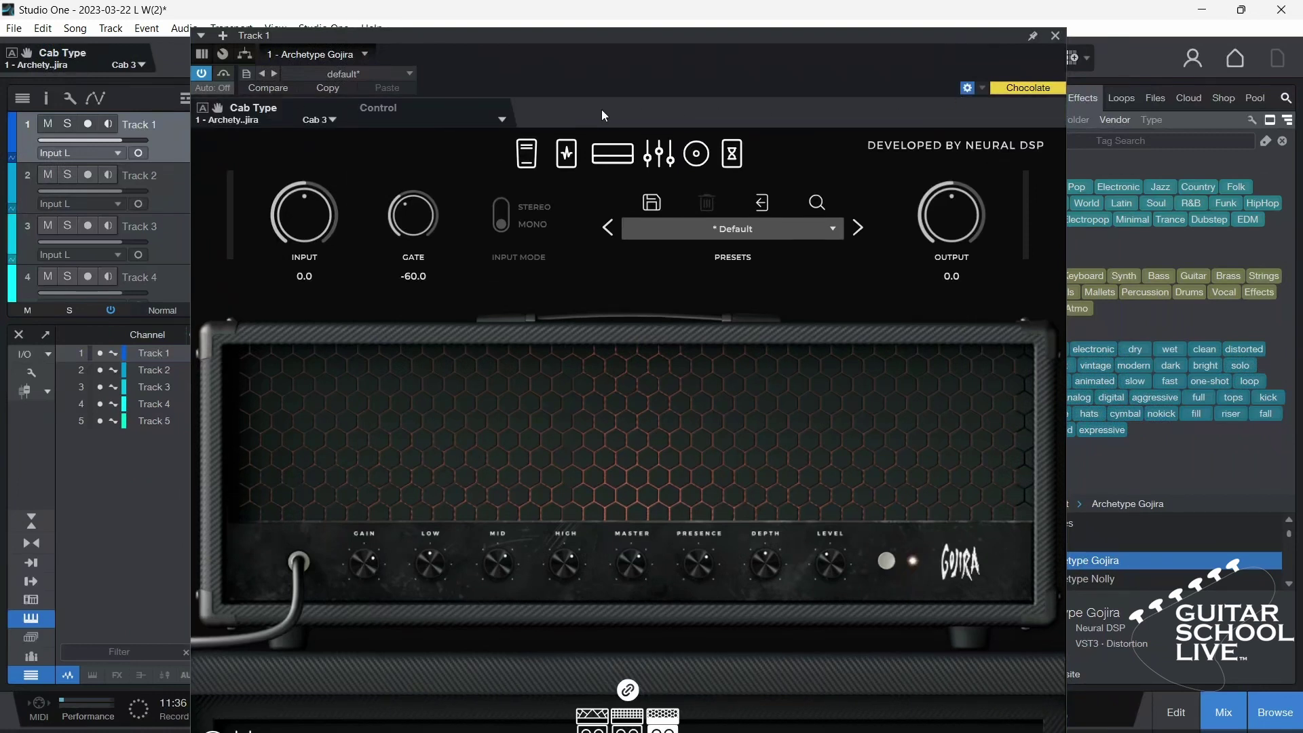
left_click(502, 122)
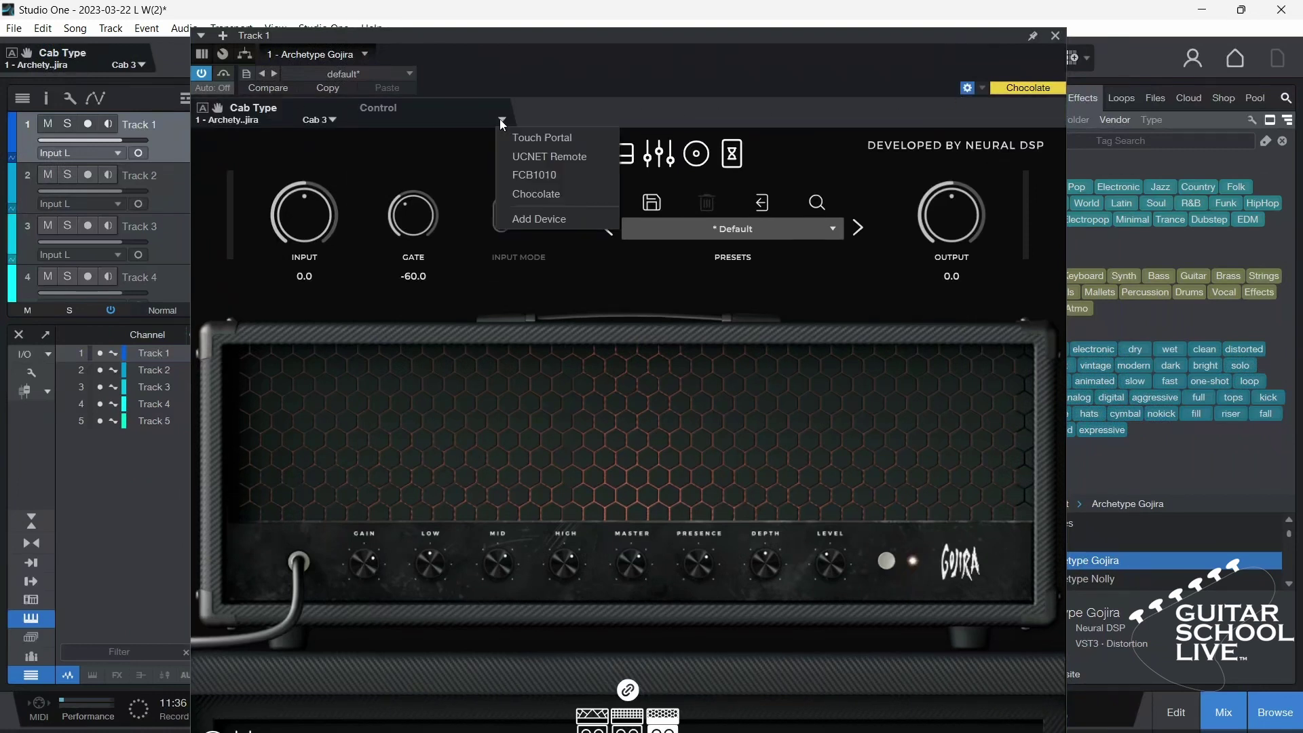
left_click(517, 193)
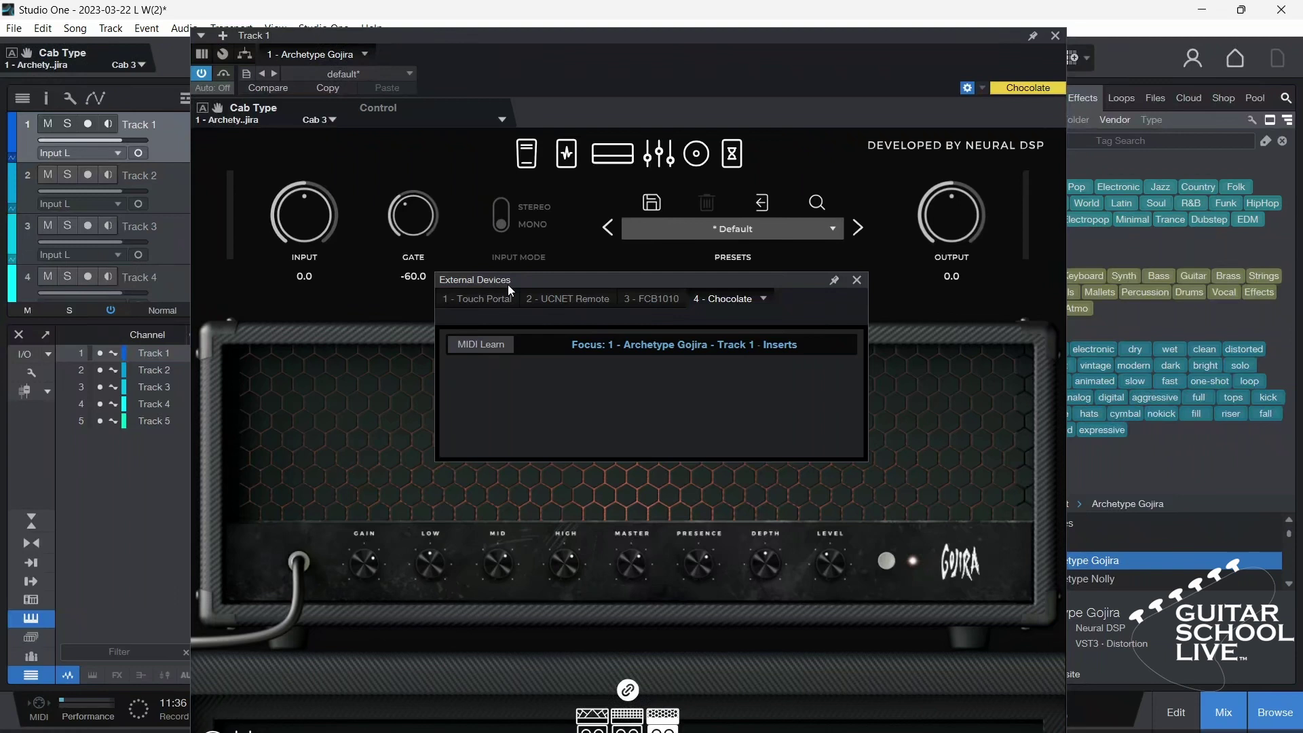
Step: MIDI-learn the footswitches and pedal as CC 1–8 and CC 11, enlarging the panel to show all nine
left_click_drag(512, 285, 963, 271)
left_click_drag(795, 48, 536, 80)
left_click(908, 333)
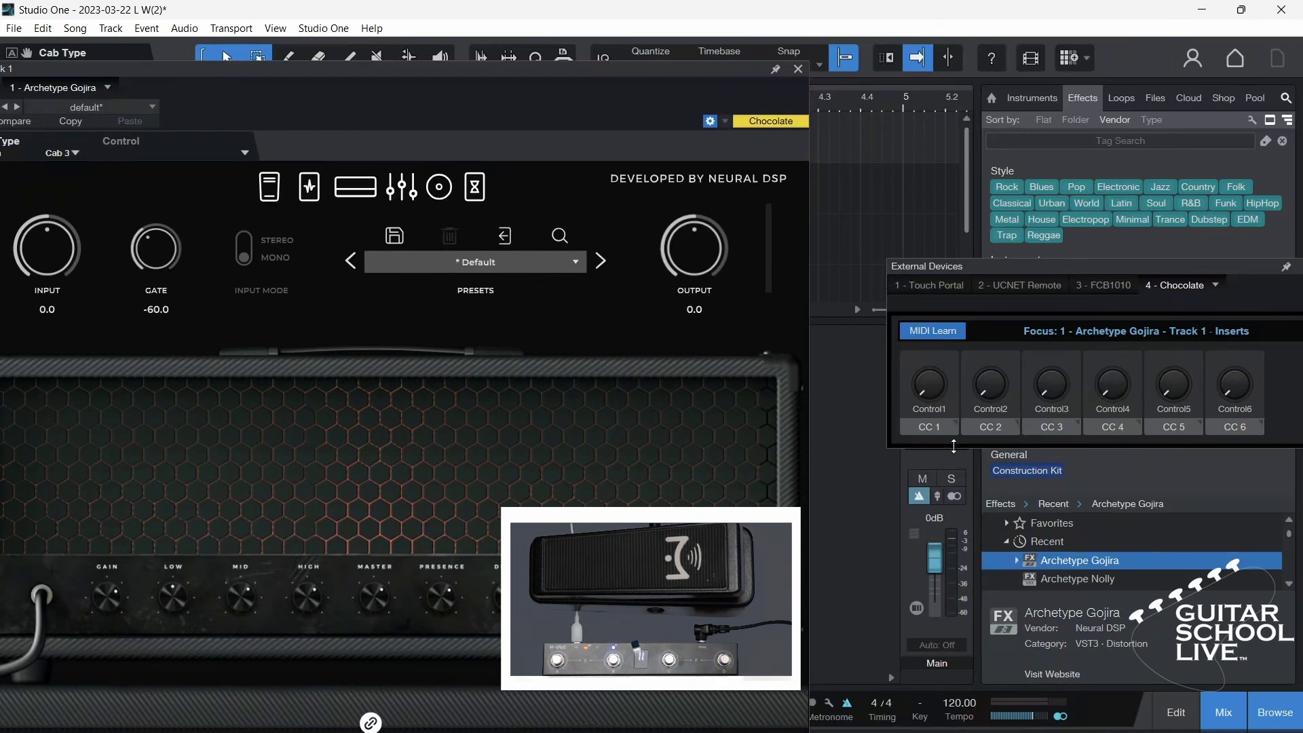
left_click_drag(952, 446, 998, 565)
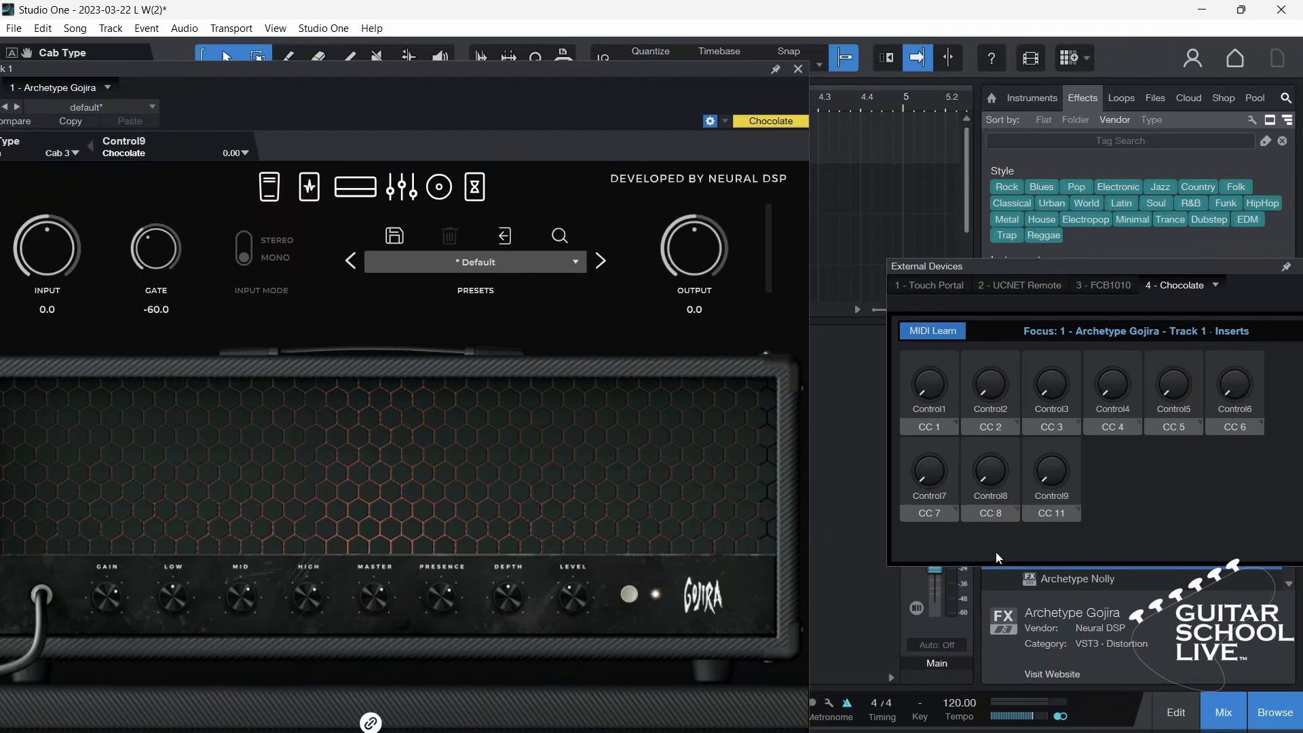
Step: Make Control1 through Control4 press/release buttons
left_click(954, 422)
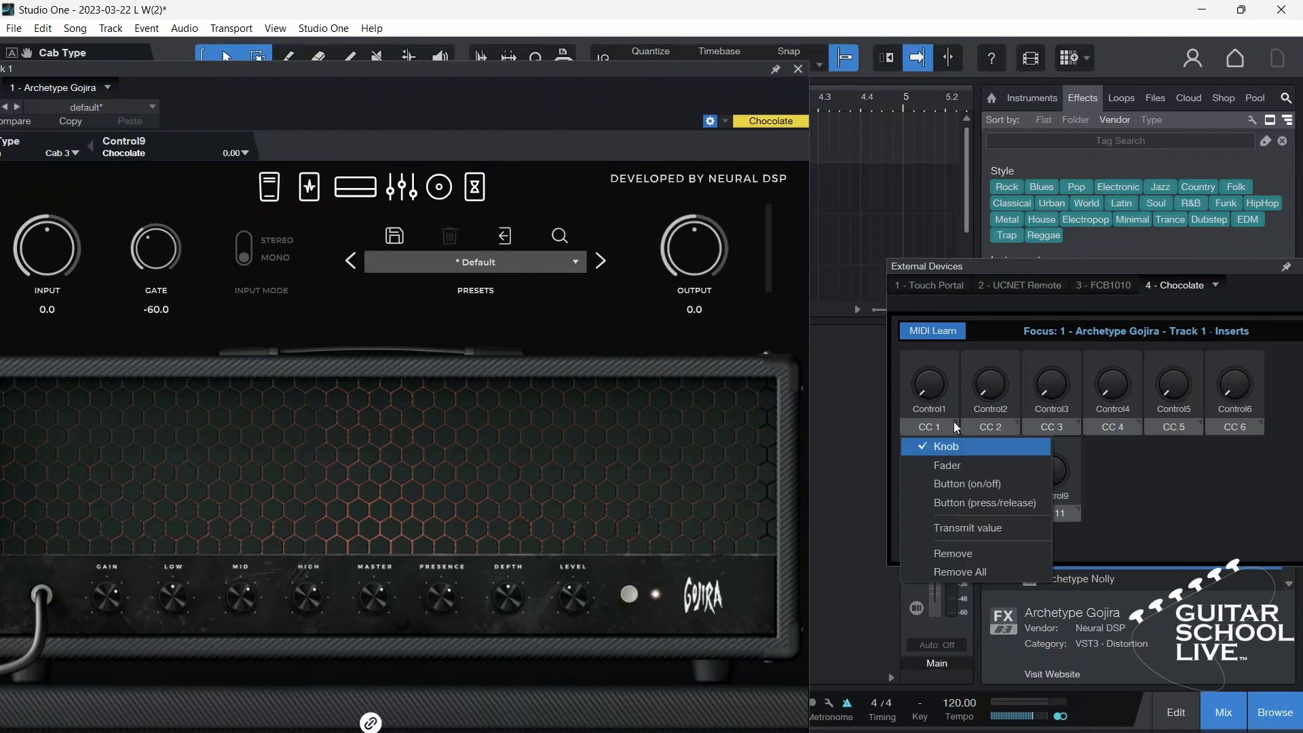
left_click(973, 503)
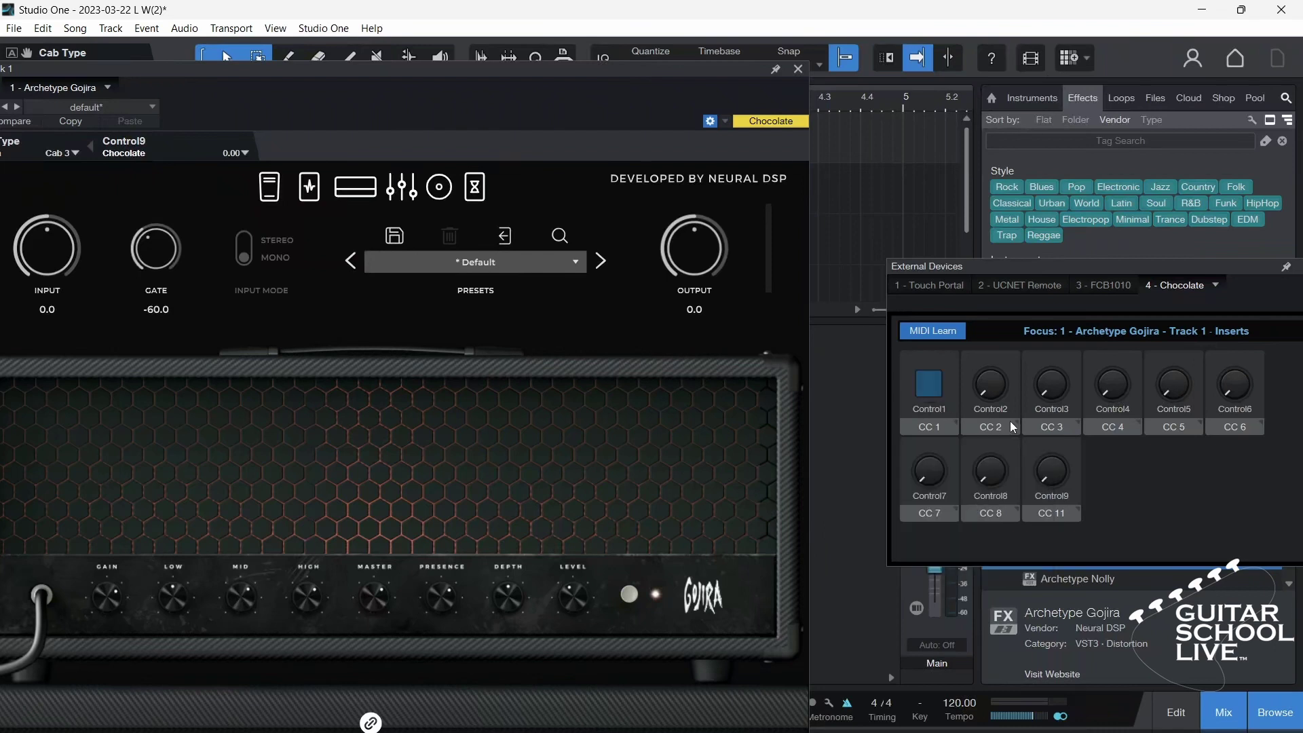
left_click(1013, 419)
left_click(1016, 503)
left_click(1076, 421)
left_click(1072, 500)
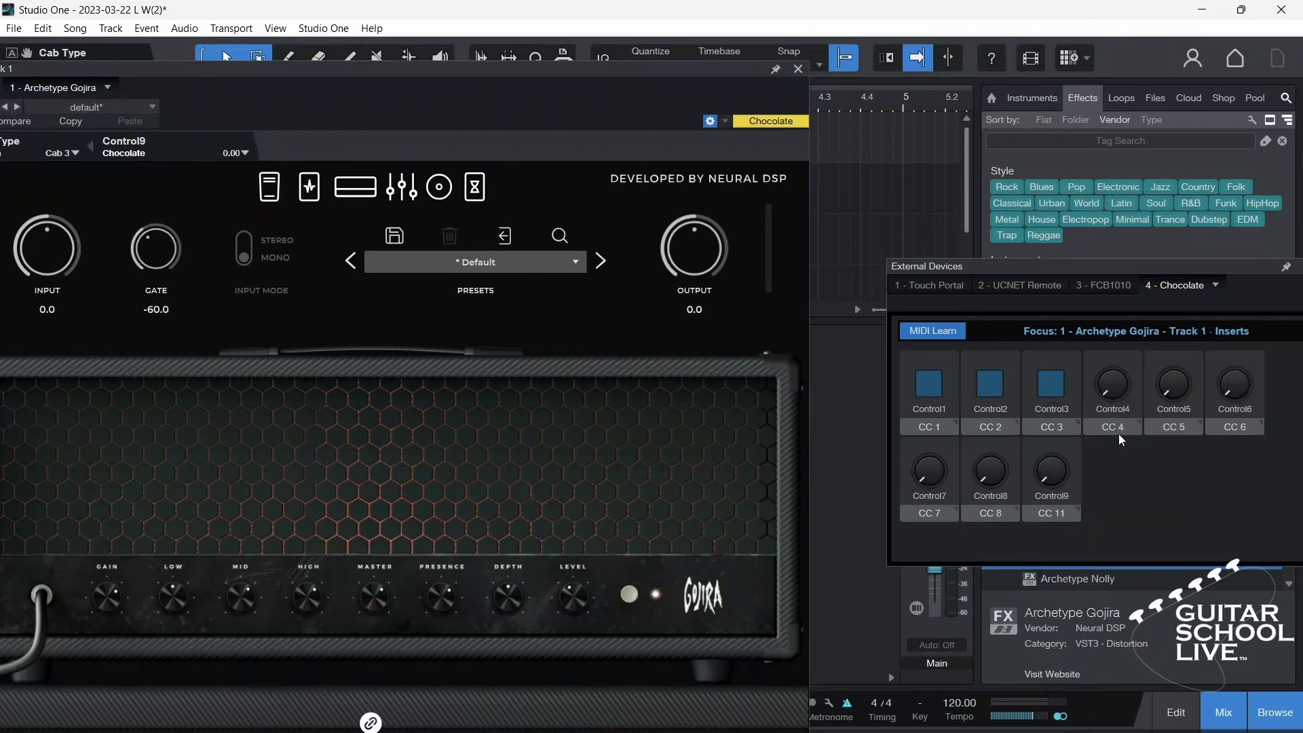
left_click(1135, 420)
left_click(1133, 497)
Step: Make Control5 through Control8 press/release buttons and turn MIDI Learn off
left_click(1196, 419)
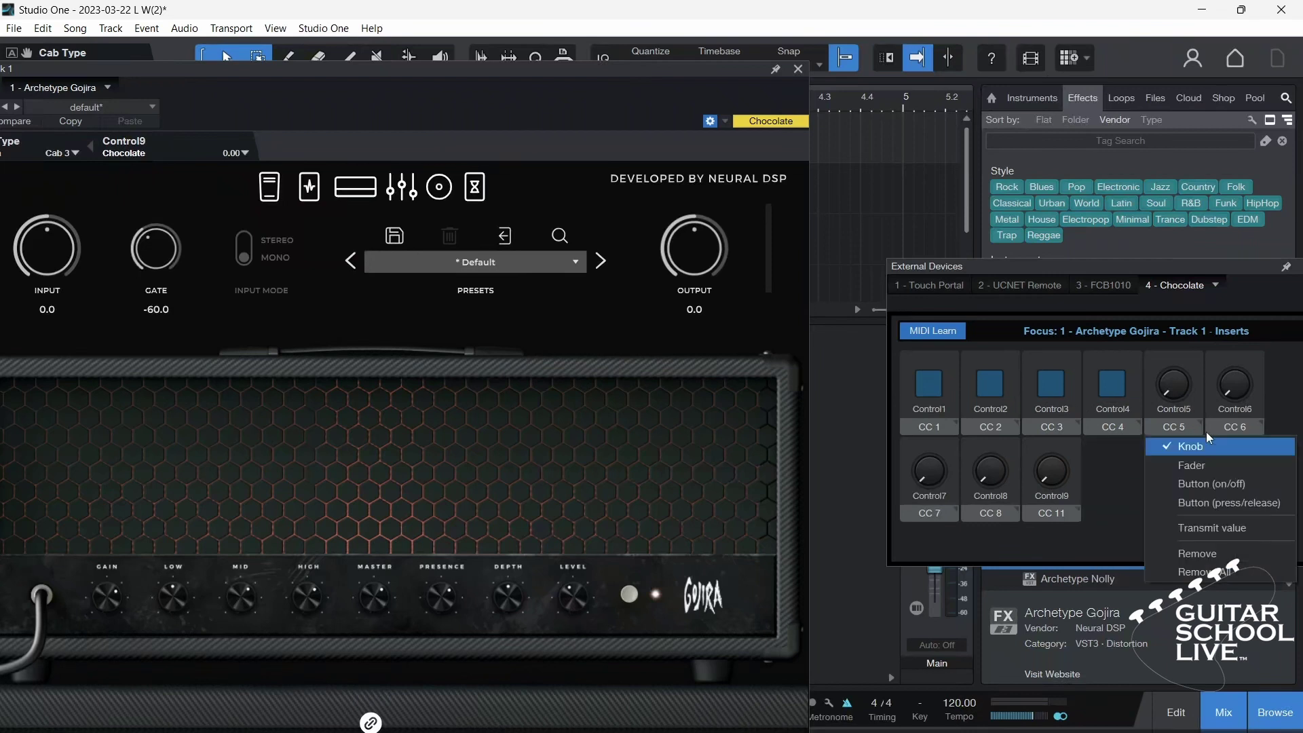
left_click(1211, 498)
left_click(1256, 419)
left_click(1213, 484)
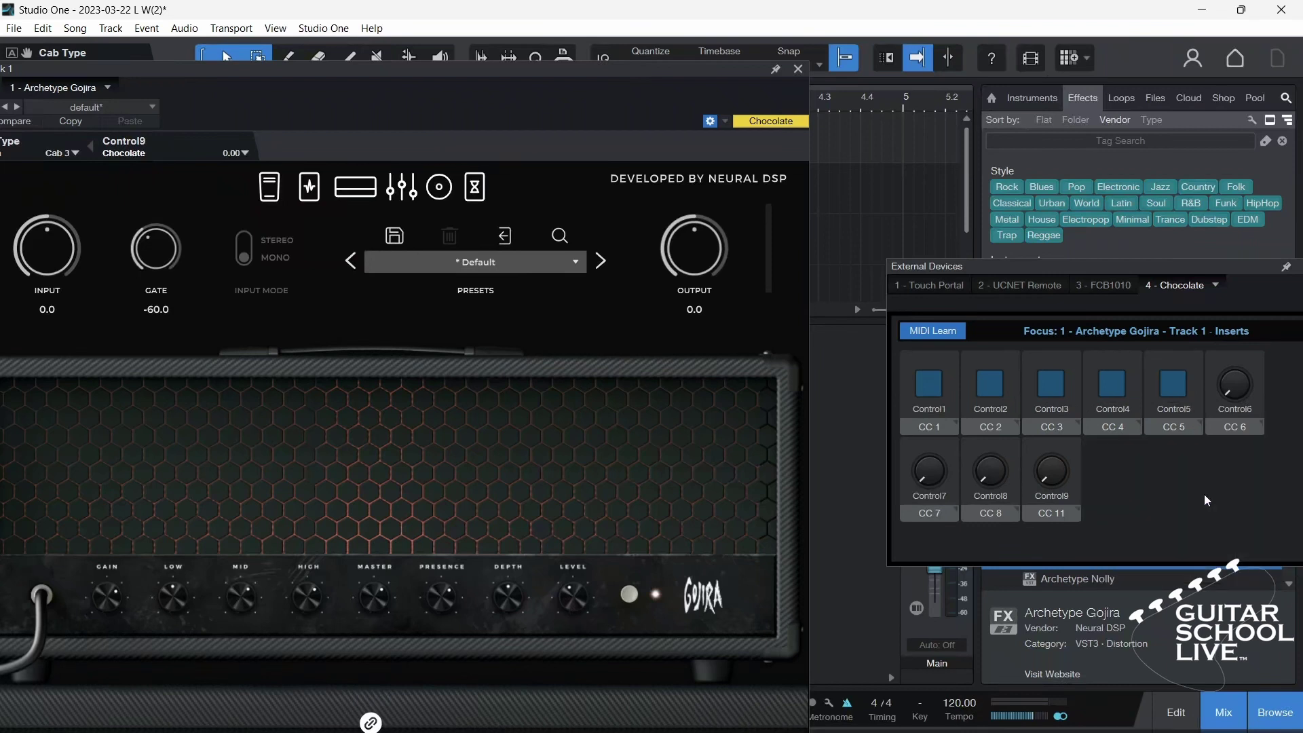
left_click(956, 510)
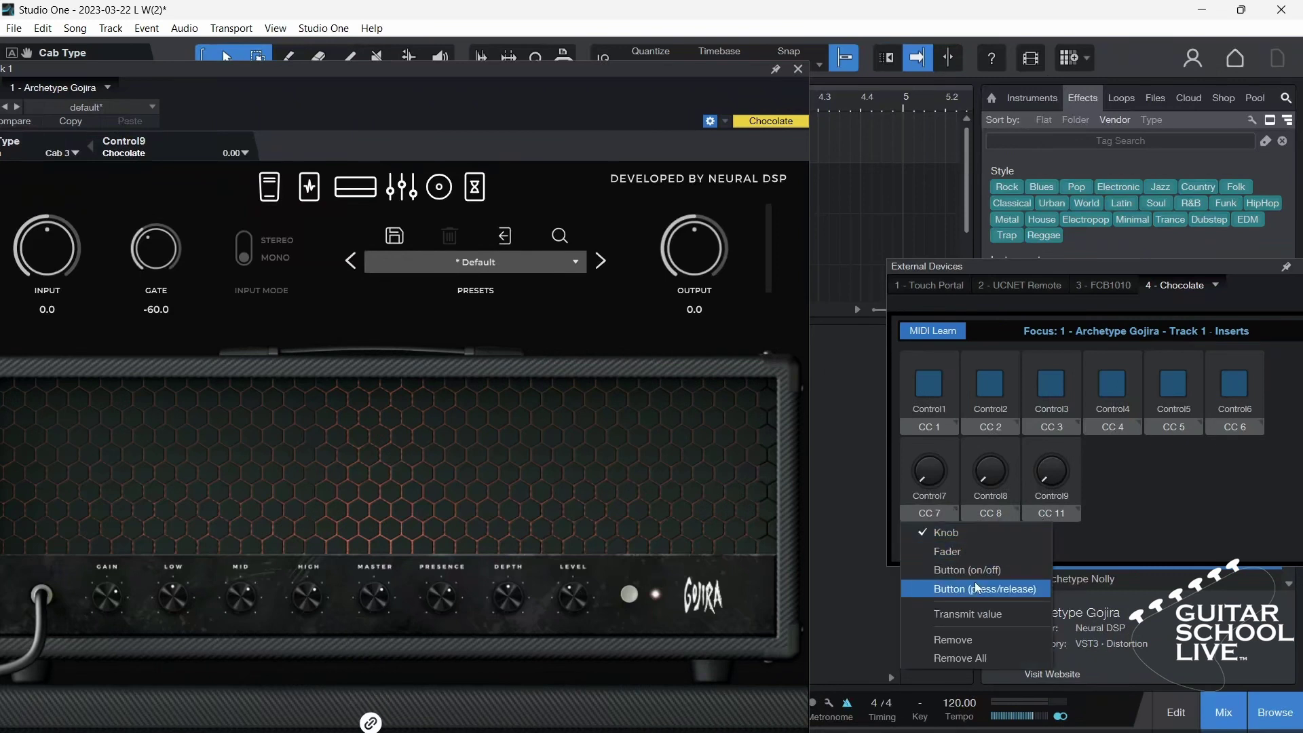
left_click(1026, 587)
left_click(1018, 509)
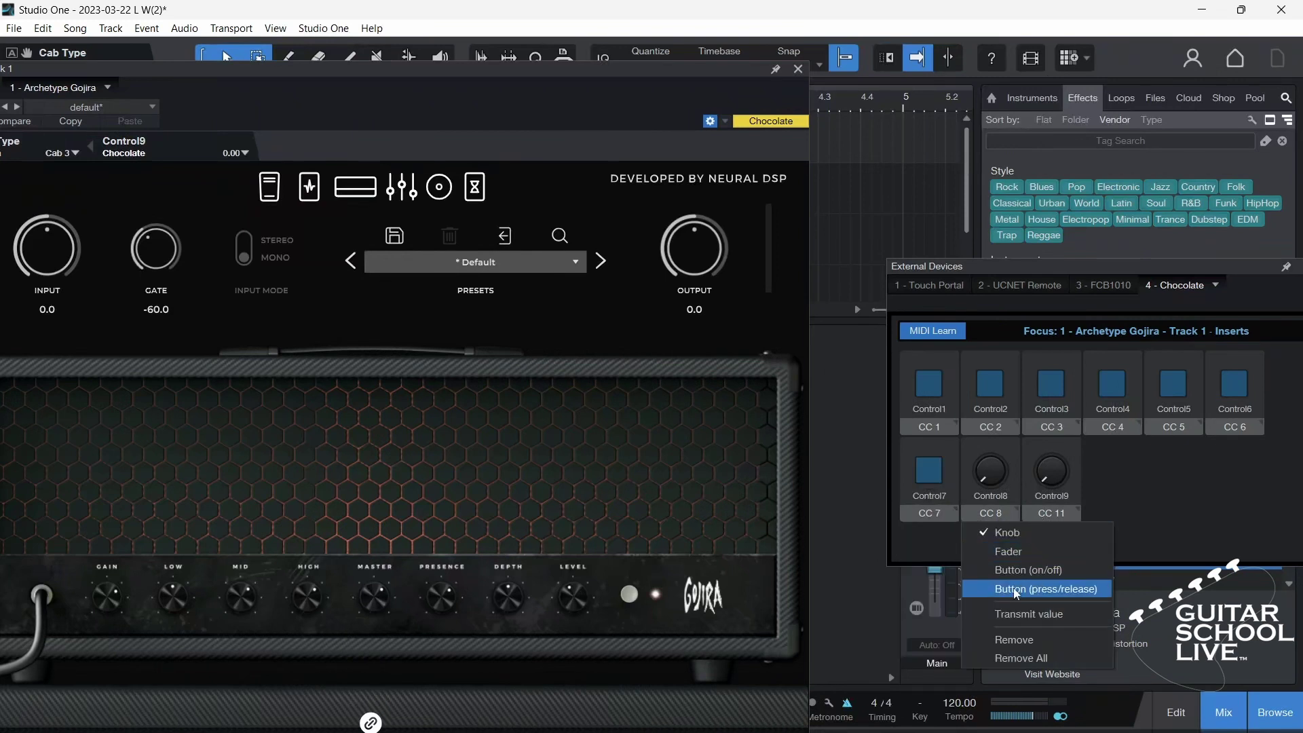
left_click(1012, 584)
left_click(926, 337)
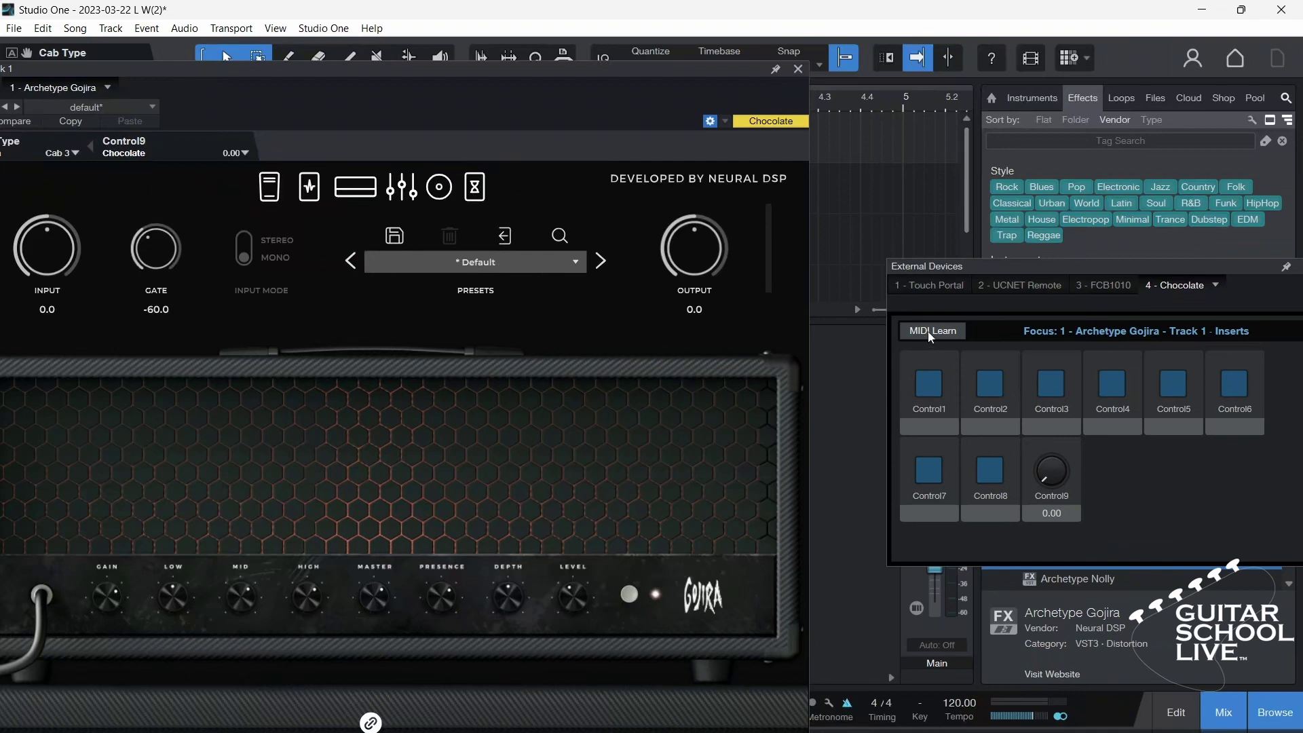
left_click_drag(495, 65, 622, 75)
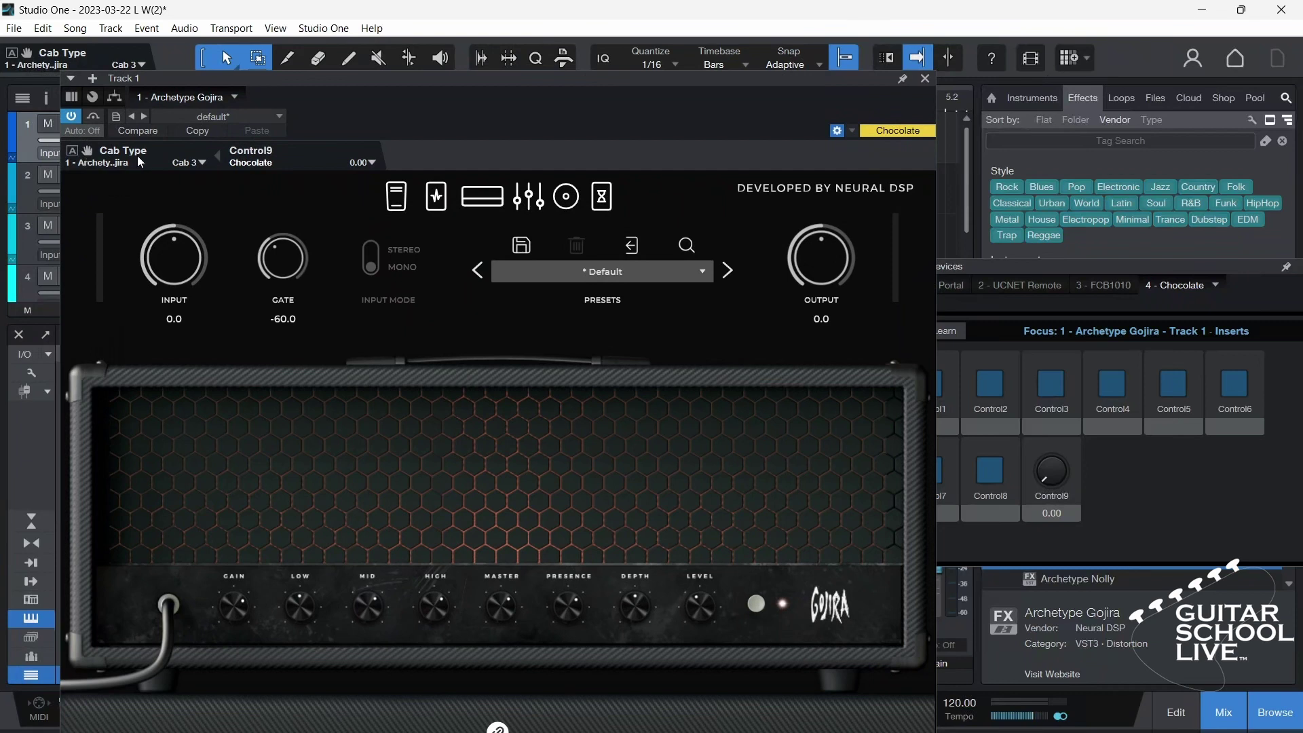
Step: Assign Archetype Gojira's Amp Section Active switch to Chocolate's Control1
left_click(205, 166)
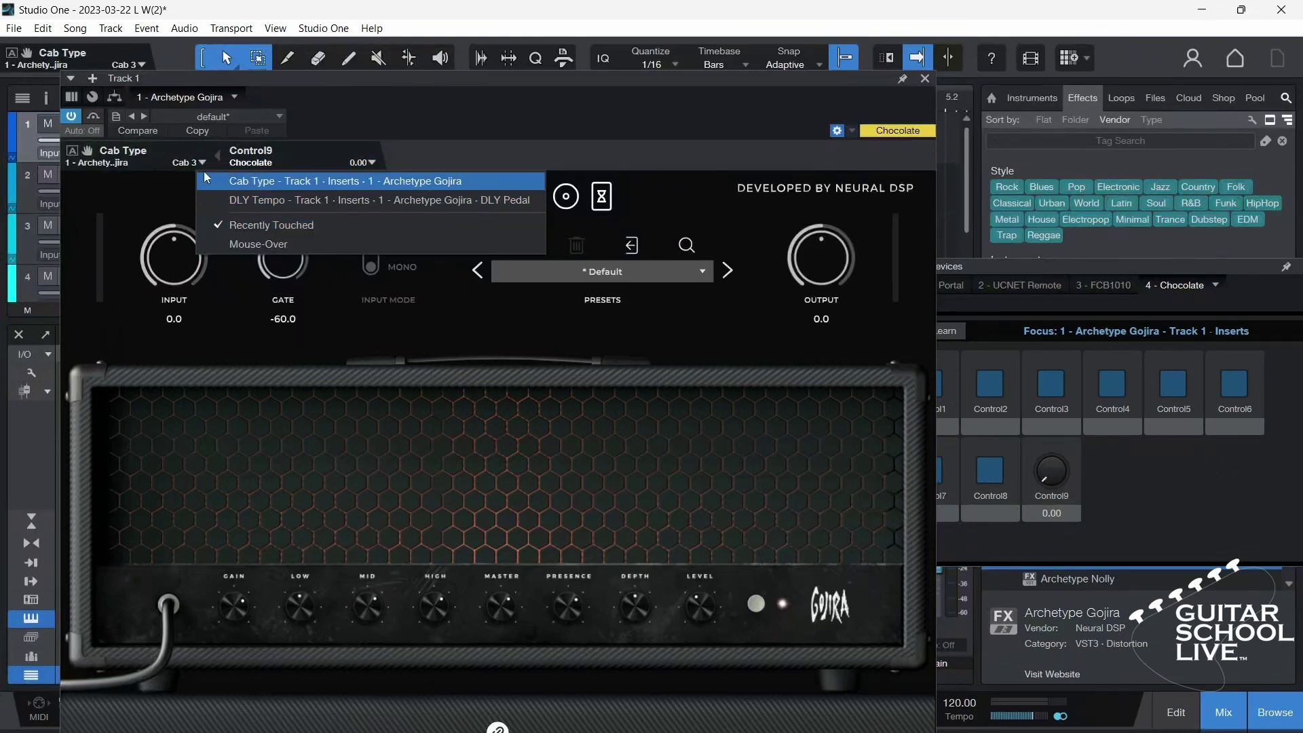
left_click(205, 165)
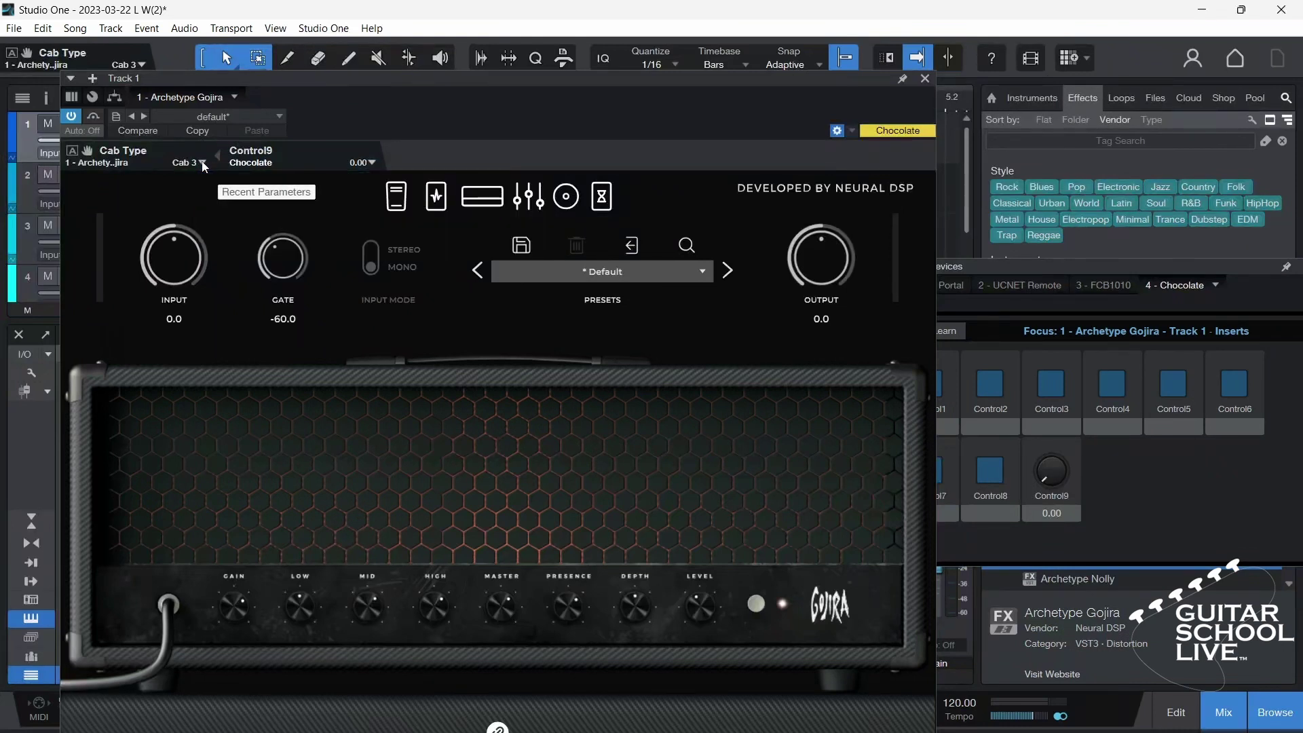
left_click(762, 611)
left_click(757, 604)
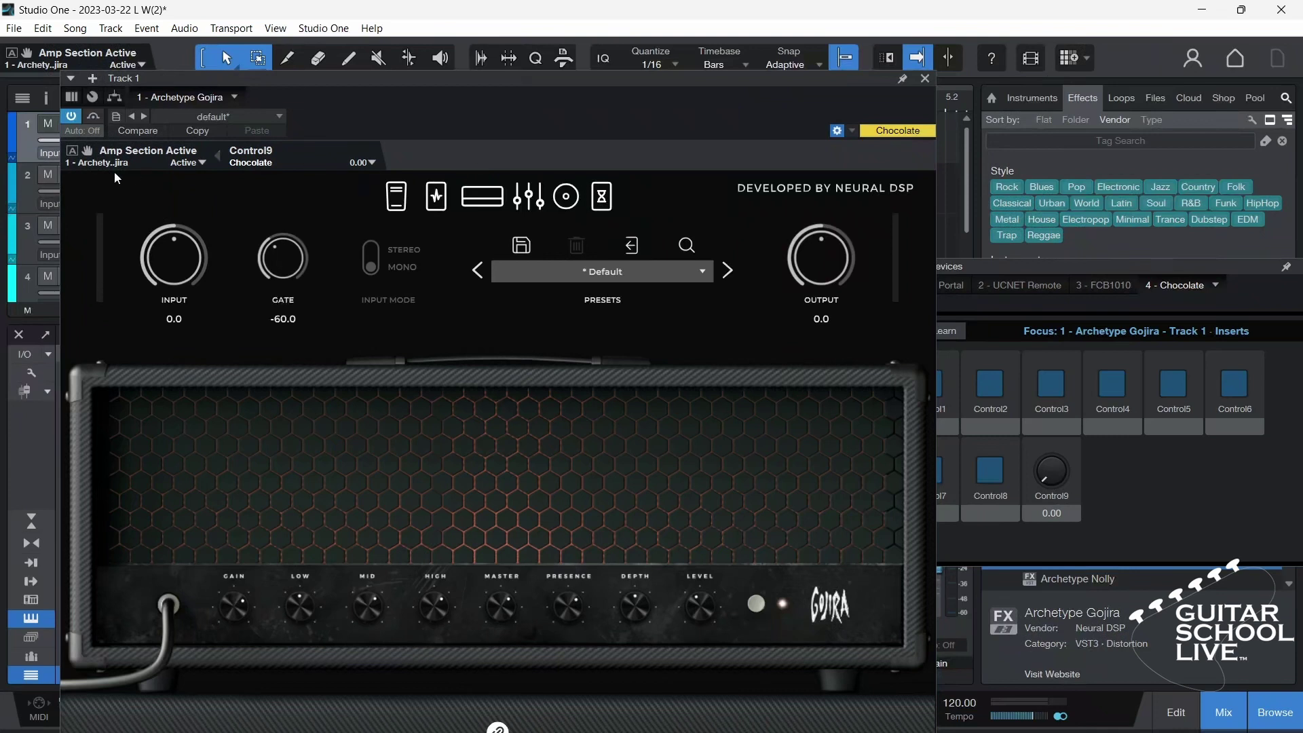
left_click_drag(87, 151, 930, 389)
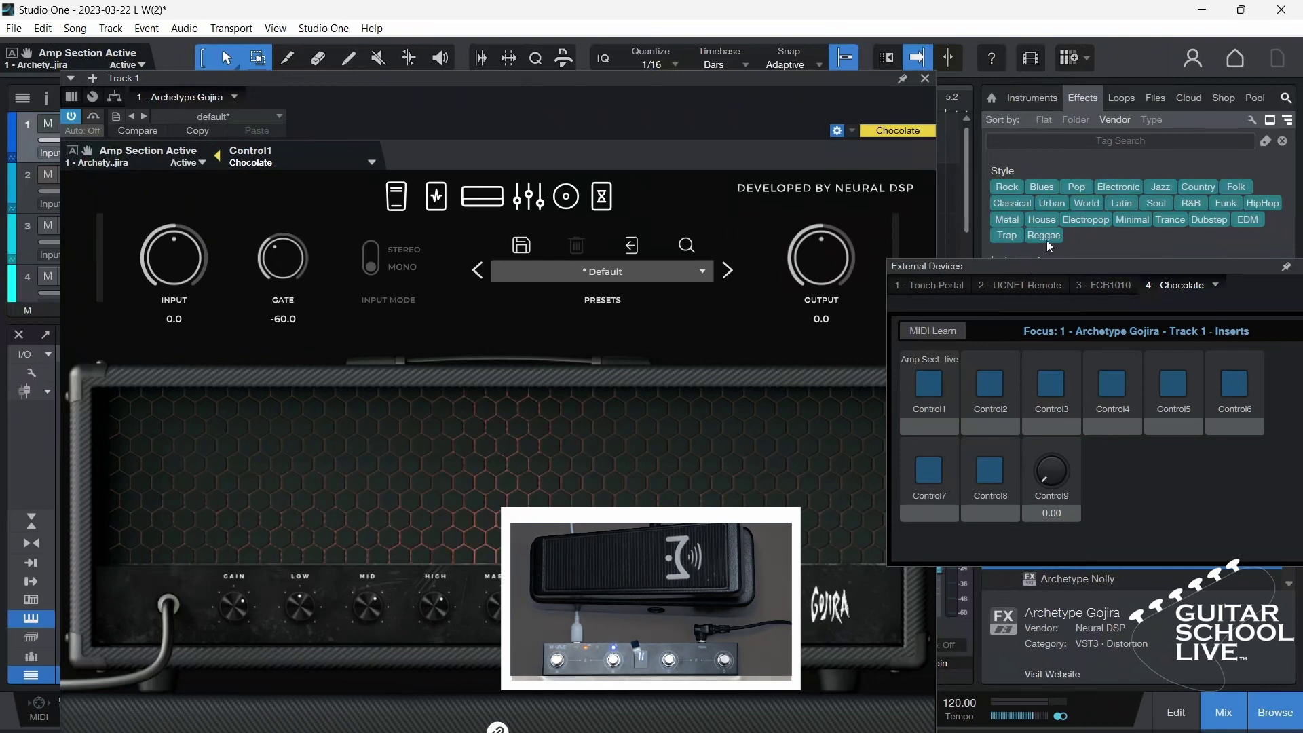
Step: Map the OD, DRT, PHSR and CHR pedal switches to Control2 through Control5
left_click(432, 202)
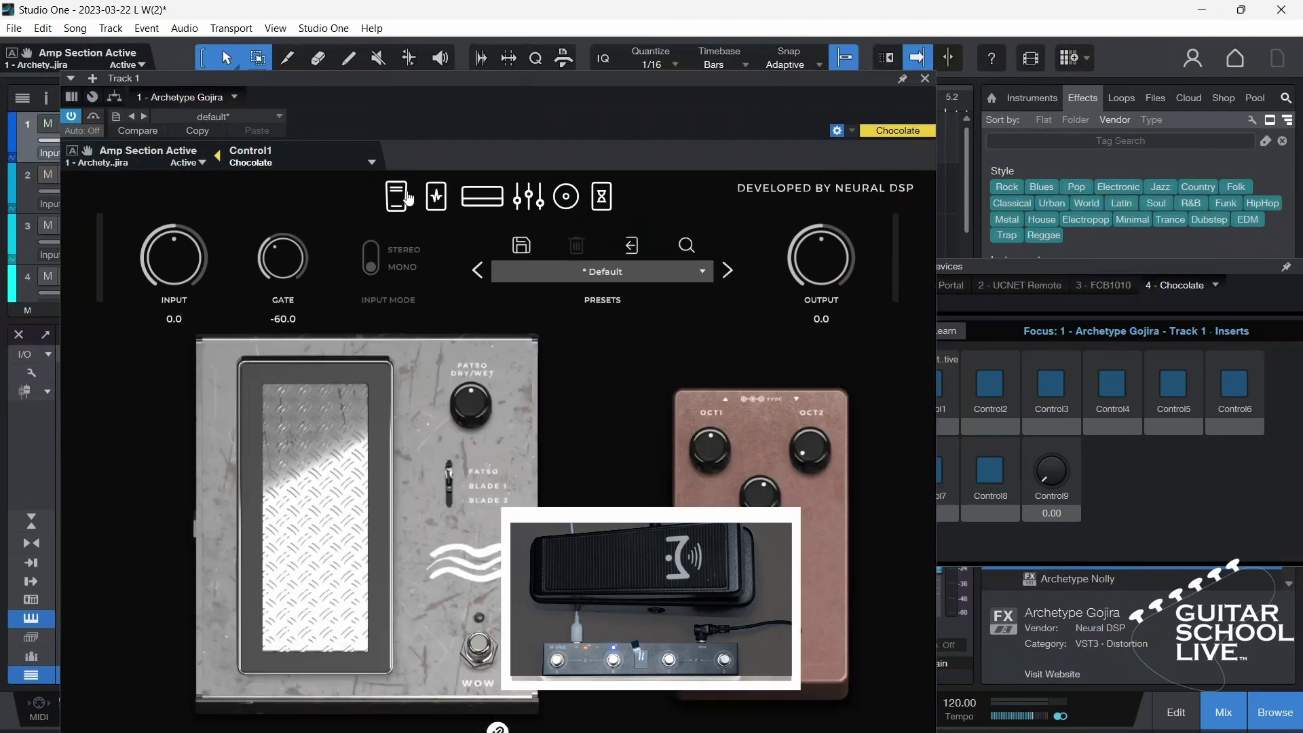
scroll(716, 484, "down", 3)
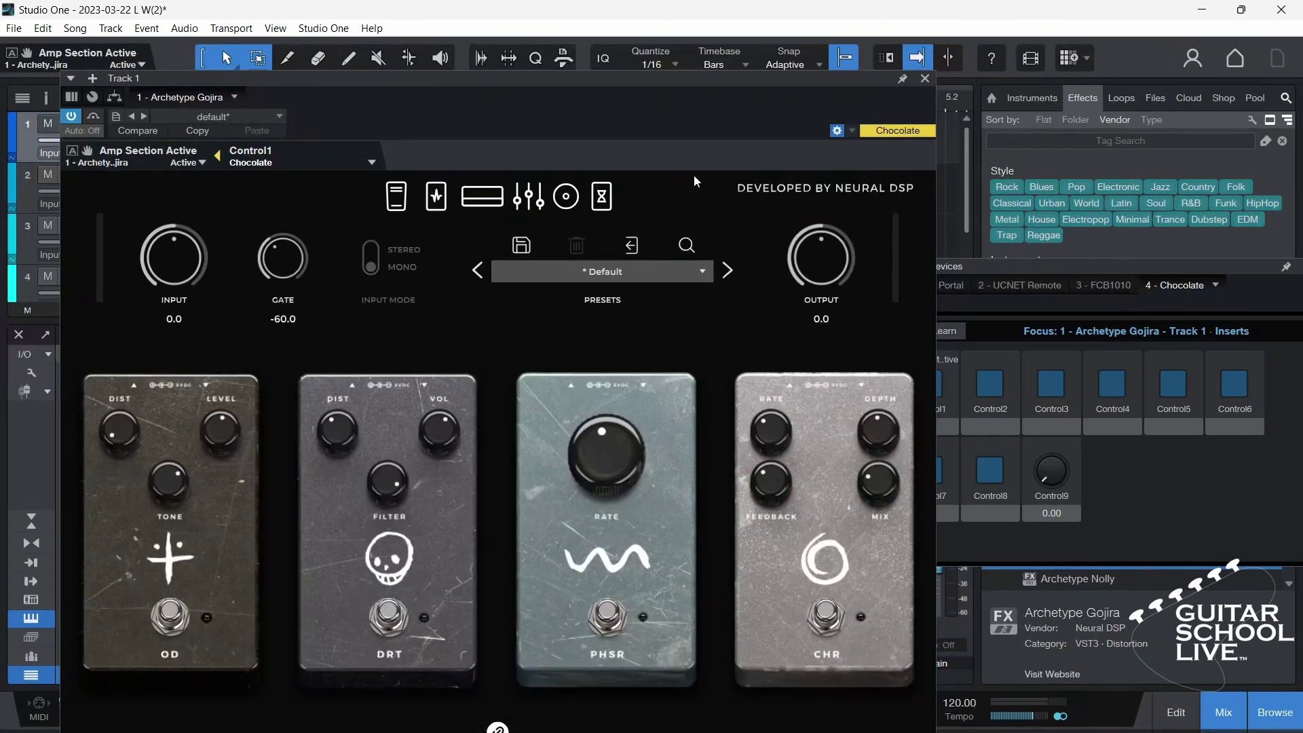
left_click_drag(678, 78, 613, 81)
left_click(107, 614)
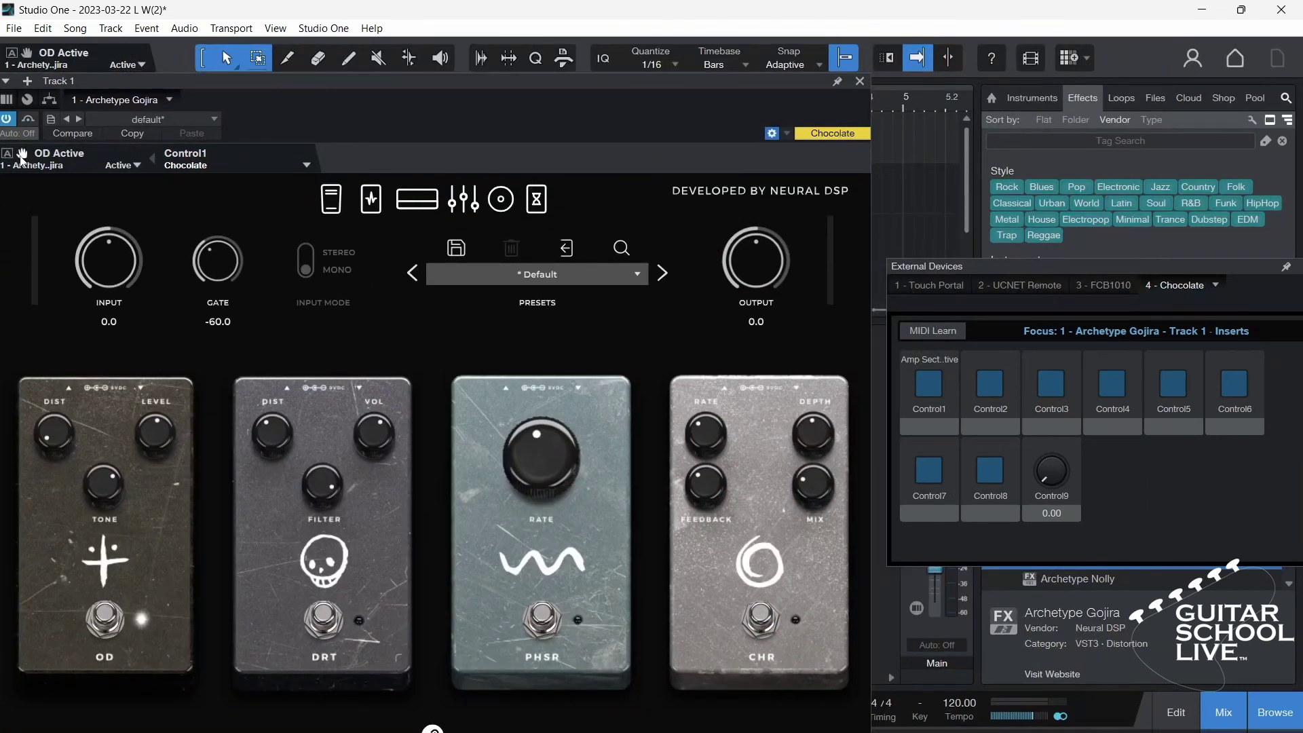
left_click(327, 618)
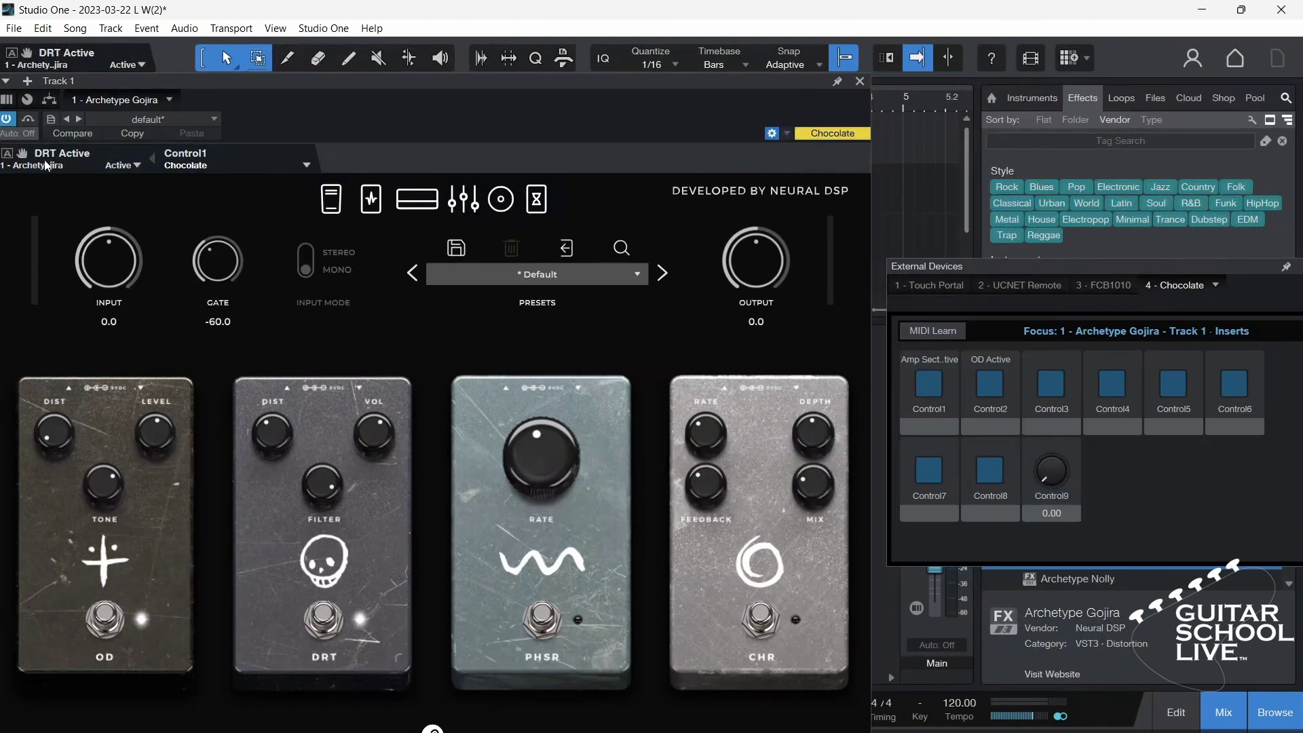
left_click_drag(22, 158, 1058, 390)
left_click(551, 616)
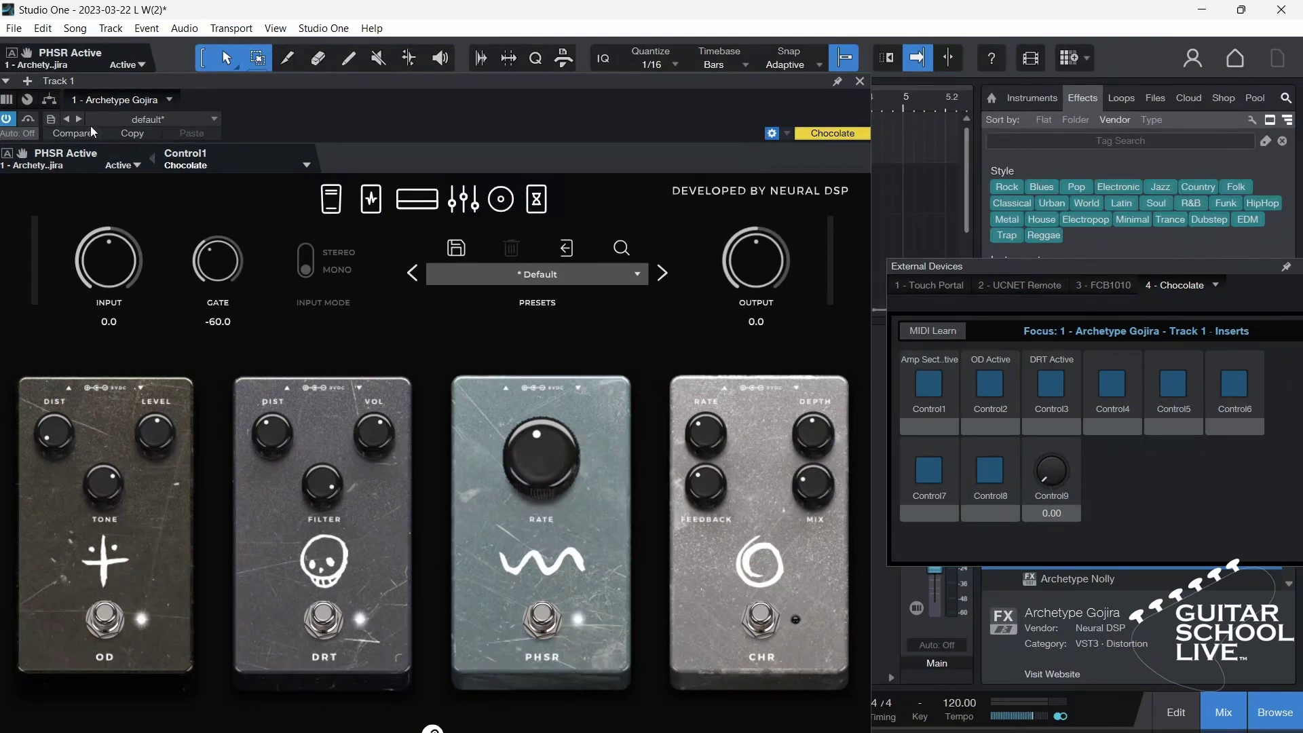
left_click_drag(23, 158, 1111, 385)
left_click(763, 617)
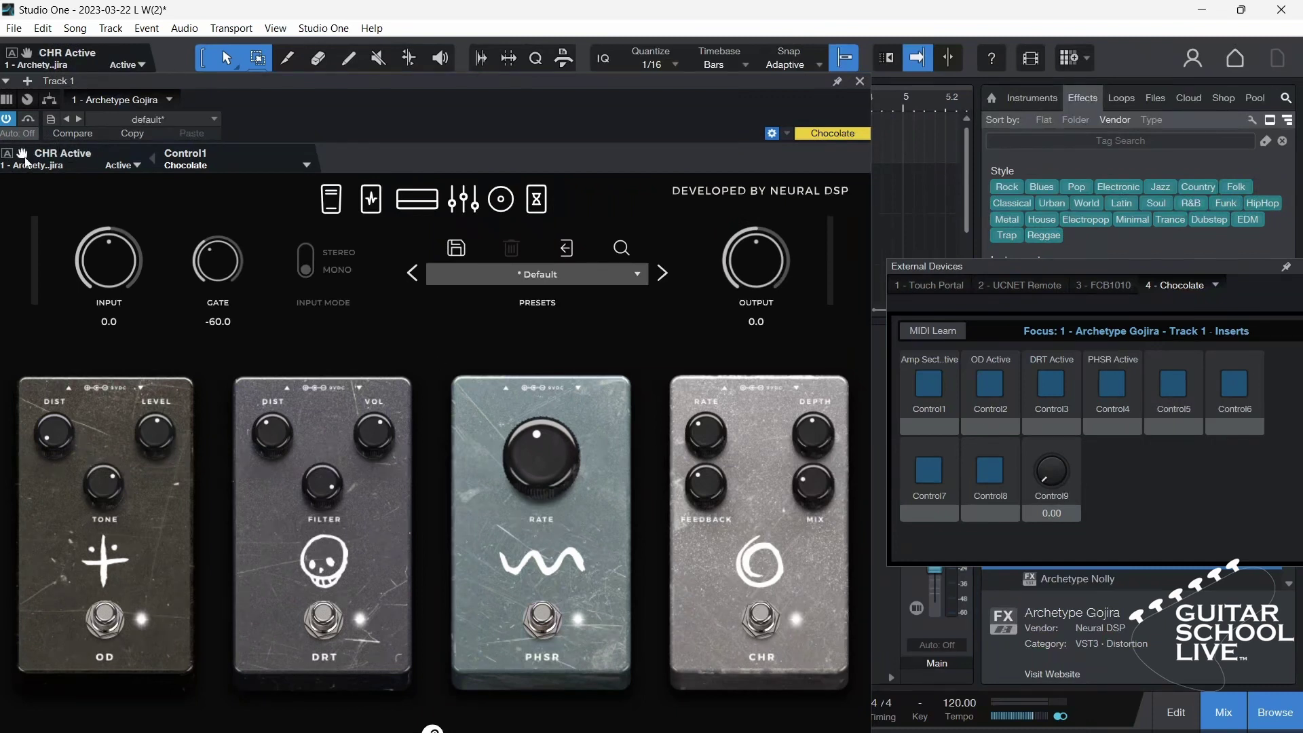
left_click_drag(22, 158, 1175, 391)
Step: Map WOW and OCT Active to Control7 and Control8, and Output Gain to Control9
left_click(331, 203)
left_click(416, 655)
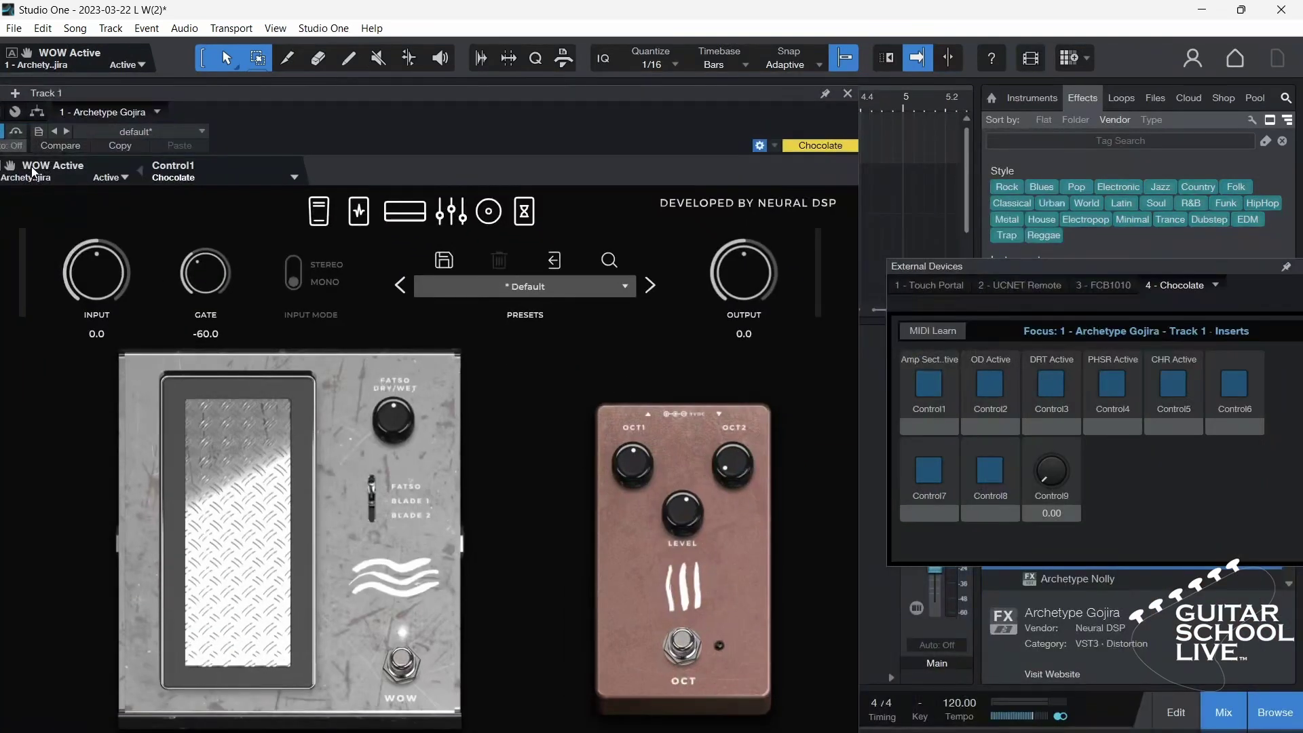
left_click_drag(33, 172, 929, 471)
left_click(682, 644)
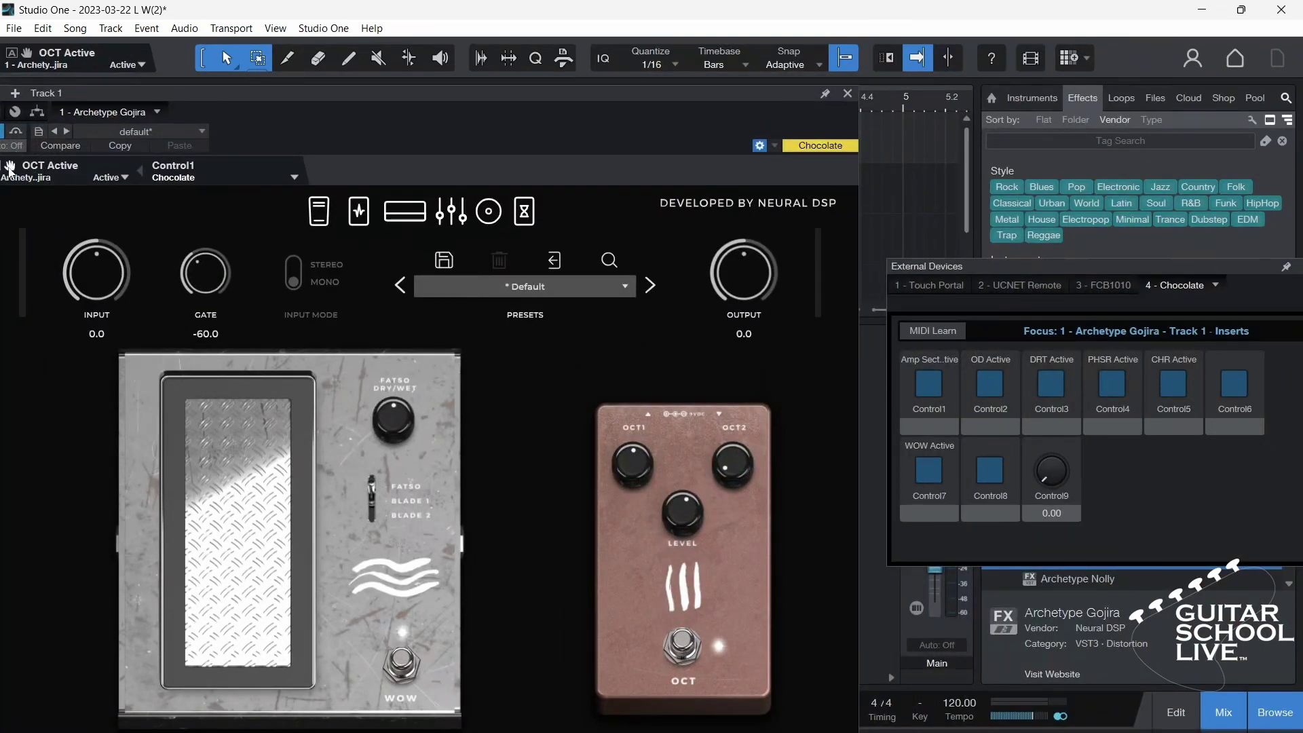
left_click_drag(10, 168, 989, 470)
left_click_drag(739, 306, 740, 289)
left_click_drag(10, 169, 1042, 468)
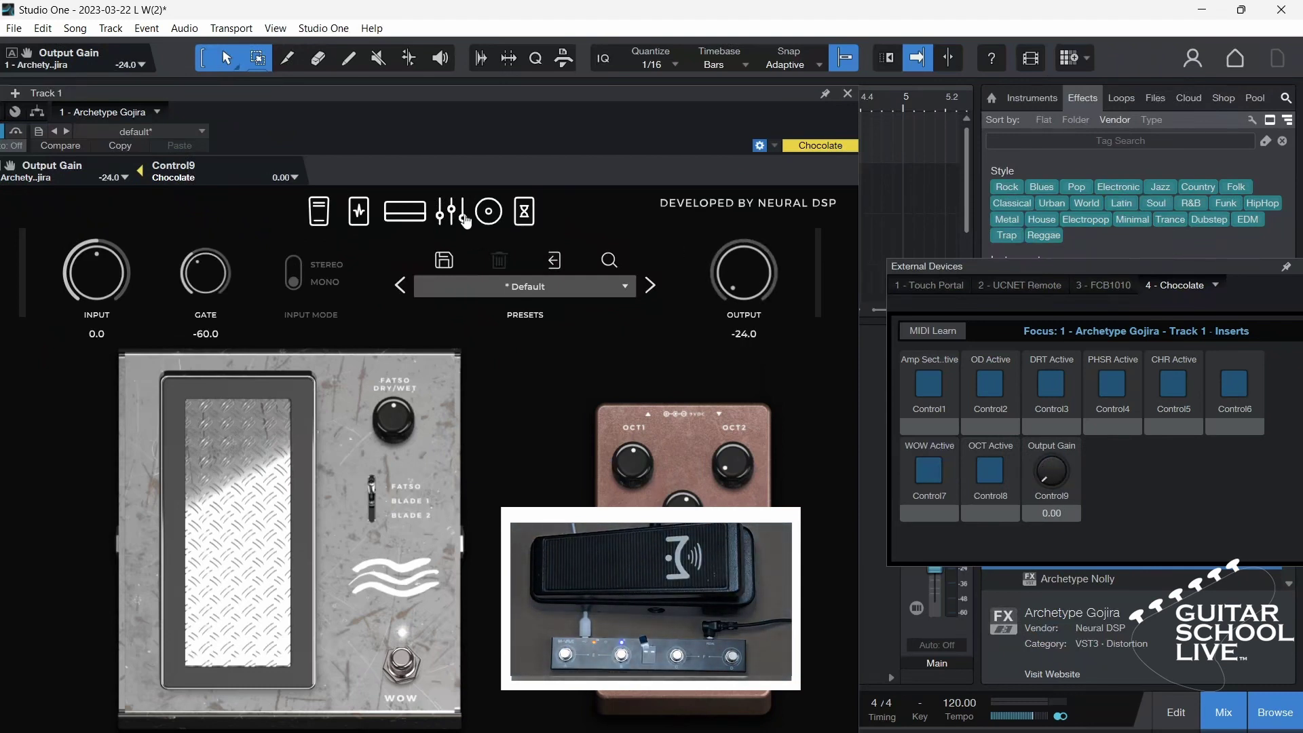
Step: Switch Archetype Gojira to the pre-effects pedal page with OD, DRT, PHSR and CHR
left_click(360, 215)
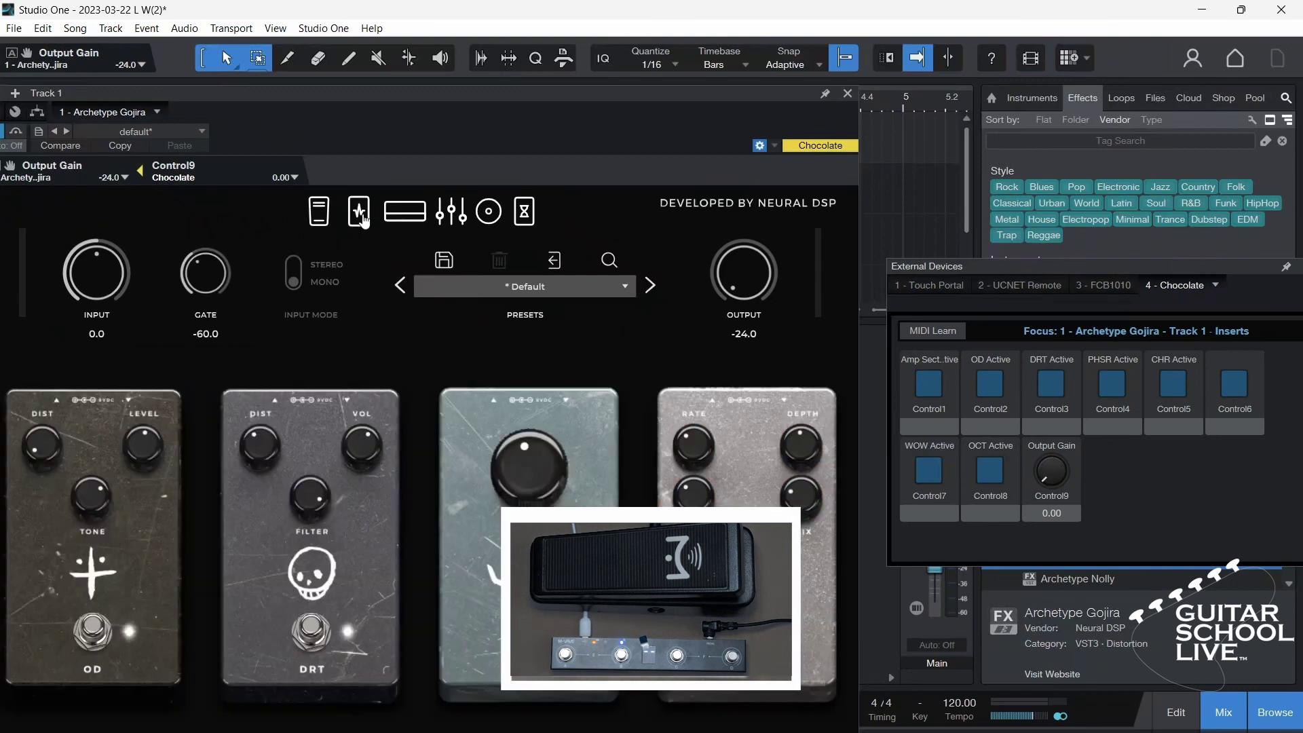